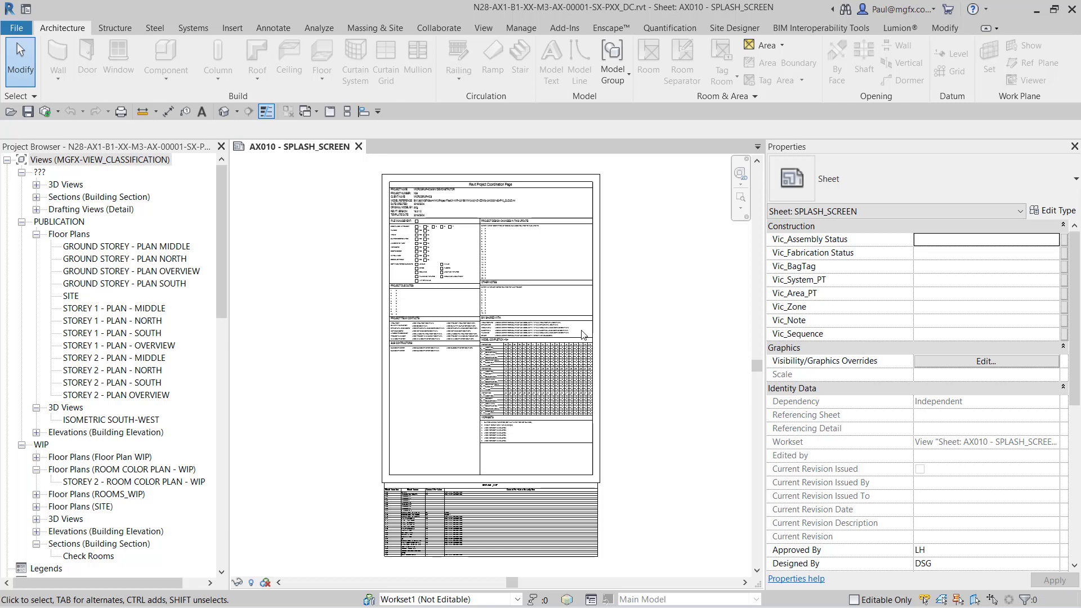
# Switch to the stove drawing in AutoCAD and inspect the layer of the outline polylines.
pyautogui.hotkey('alt', 'Tab')
pyautogui.press('Tab')
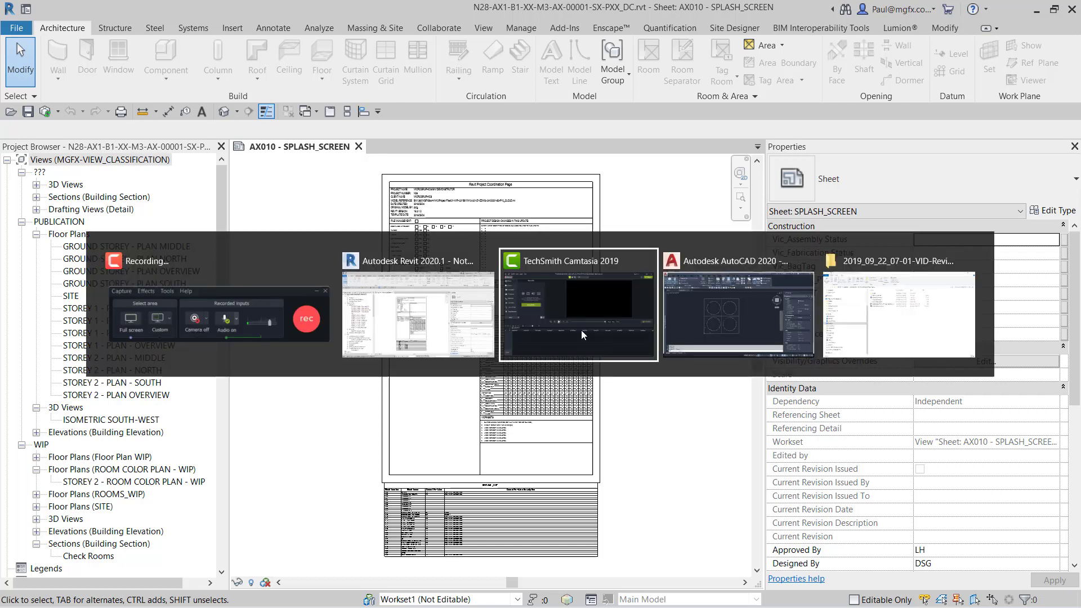
pyautogui.press('Tab')
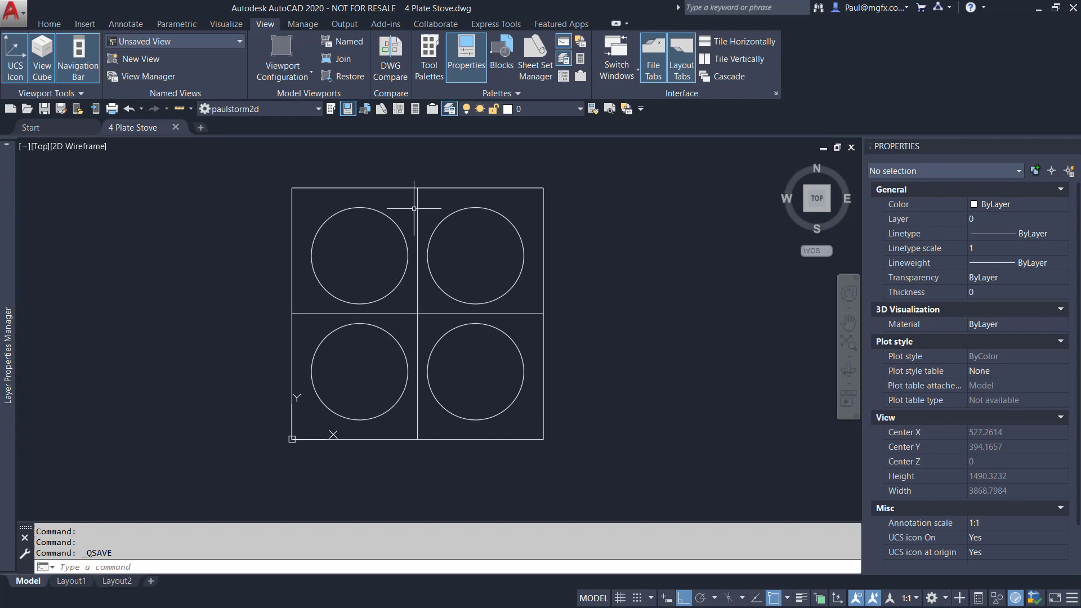
pyautogui.click(570, 184)
pyautogui.click(197, 152)
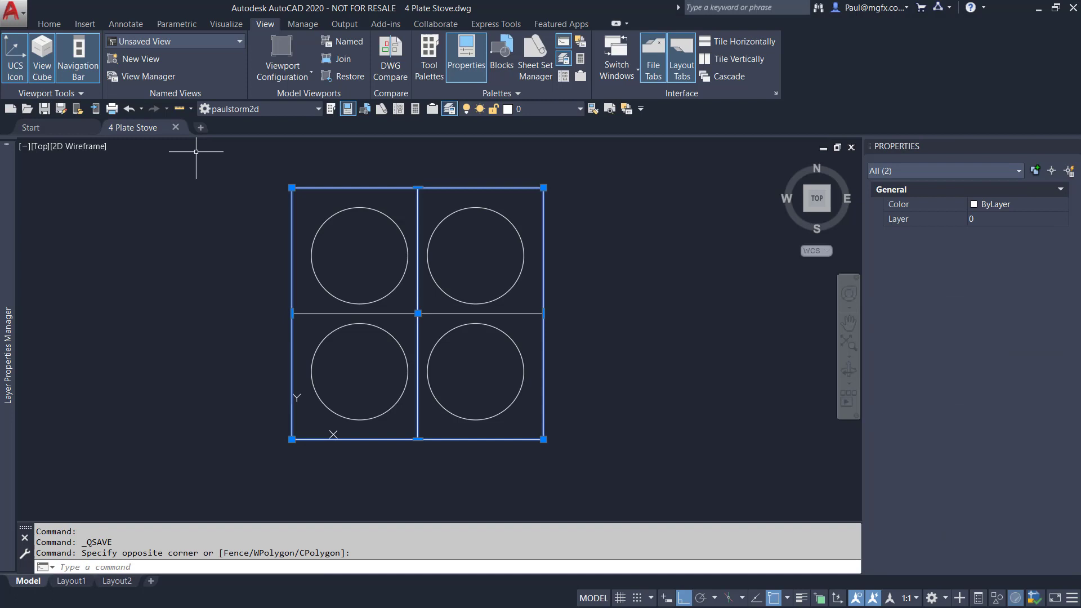
pyautogui.click(533, 318)
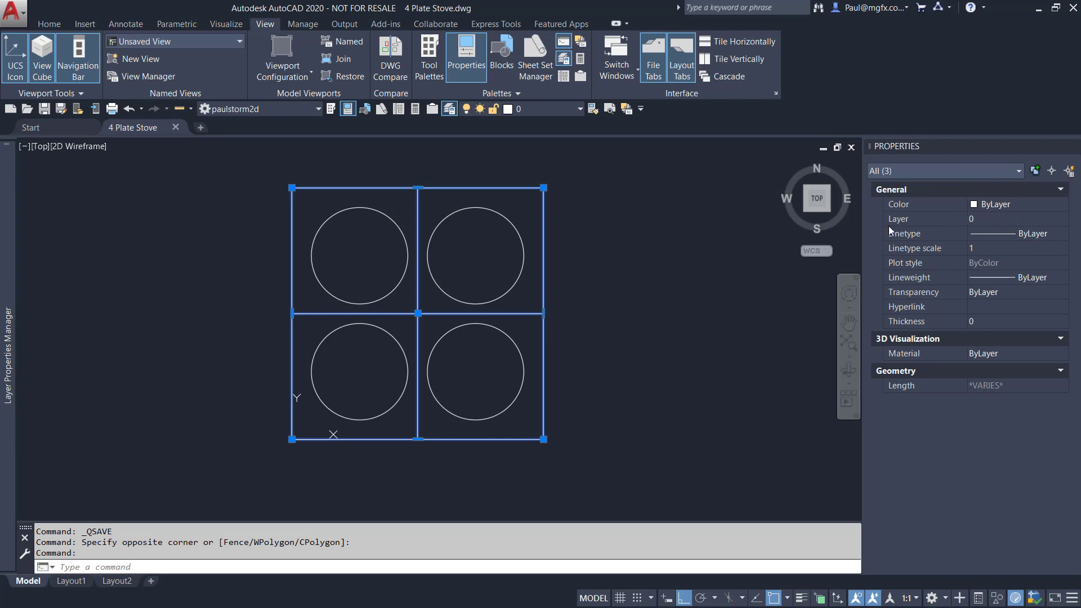
pyautogui.press('Escape')
# Inspect the layer of the four burner circles, then return to Revit.
pyautogui.click(475, 209)
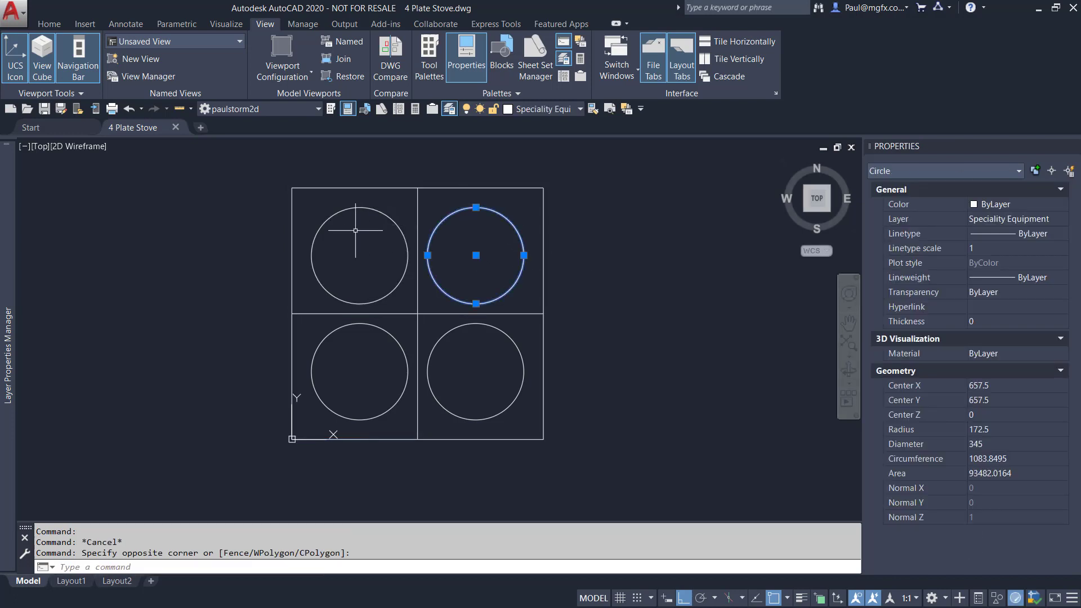
pyautogui.moveTo(339, 201); pyautogui.dragTo(321, 233)
pyautogui.moveTo(445, 308); pyautogui.dragTo(426, 338)
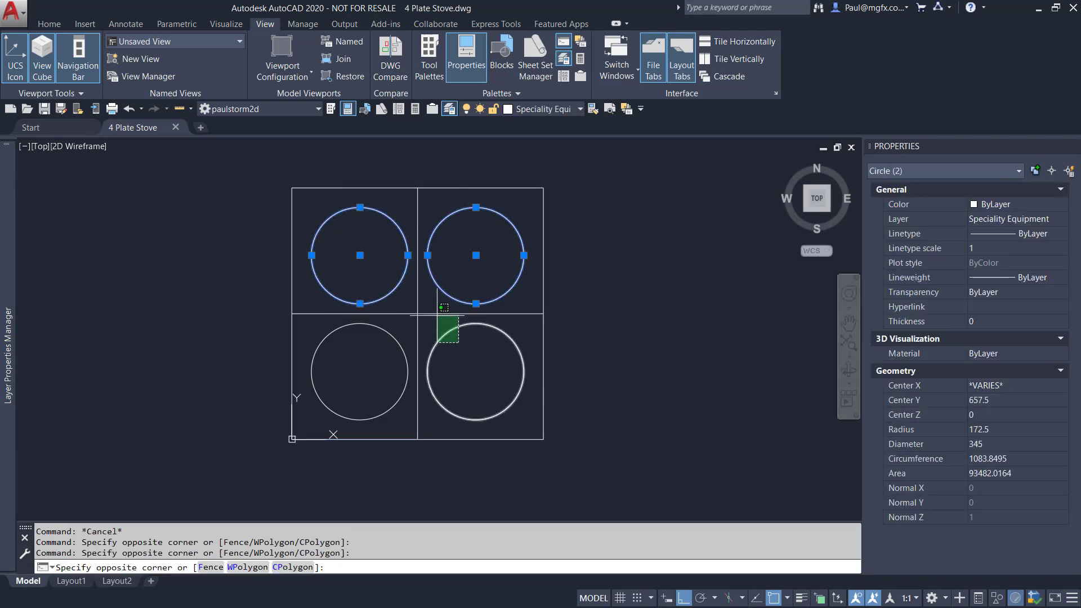
pyautogui.click(353, 338)
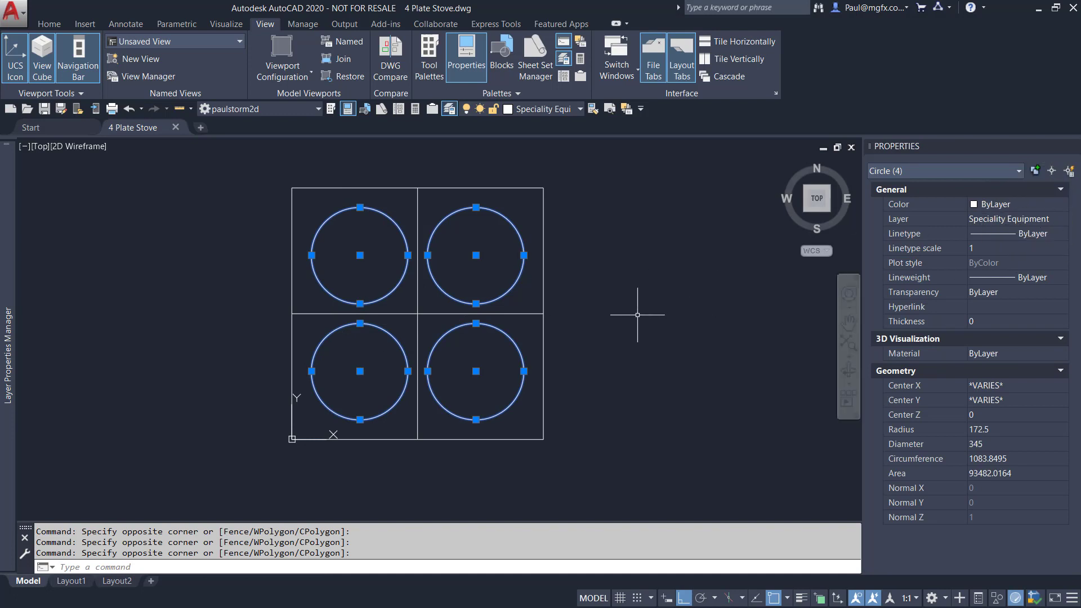
pyautogui.press('Escape')
pyautogui.press('Escape')
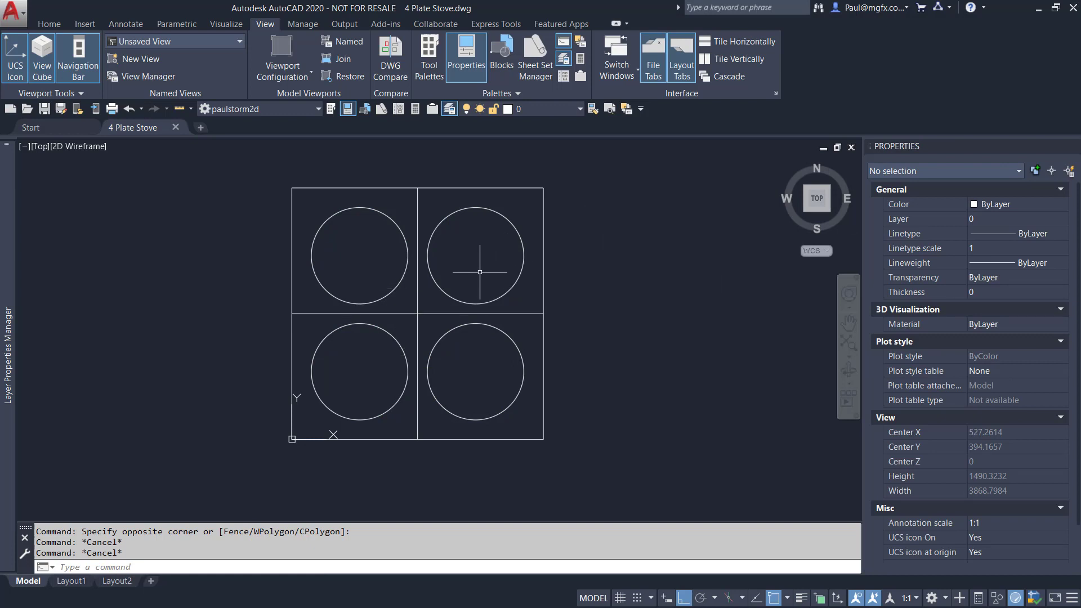
pyautogui.hotkey('alt', 'Tab')
pyautogui.hotkey('alt', 'Tab')
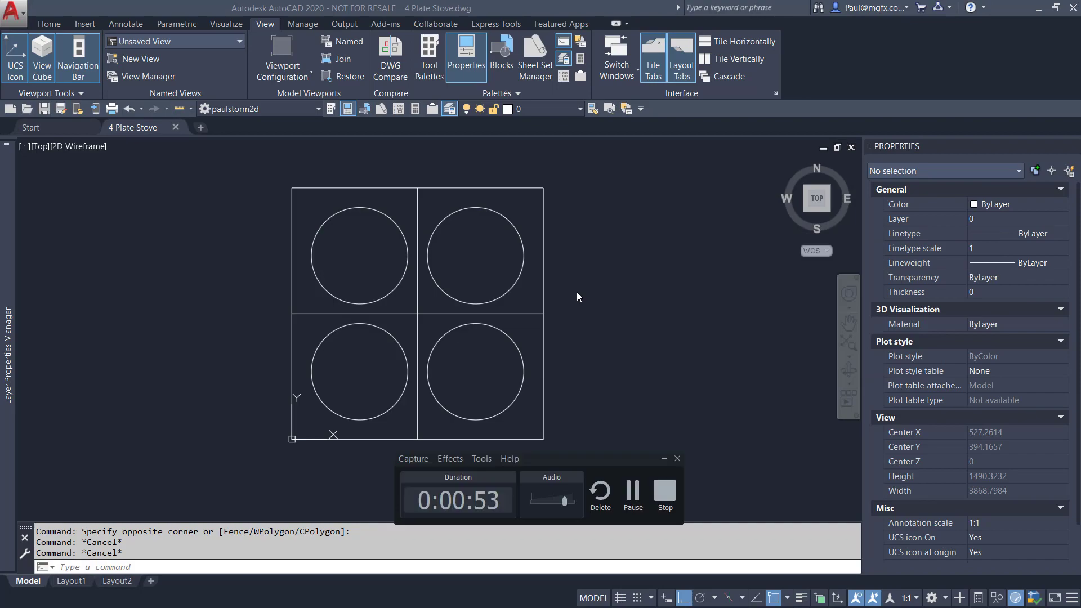
pyautogui.hotkey('alt', 'Tab')
pyautogui.hotkey('alt', 'Tab')
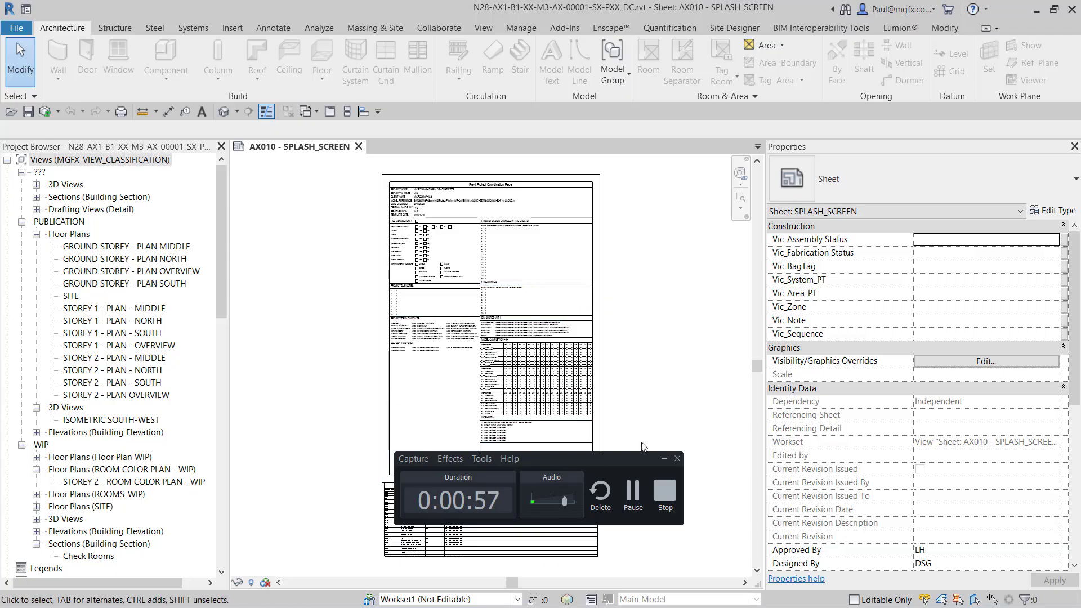
pyautogui.click(664, 457)
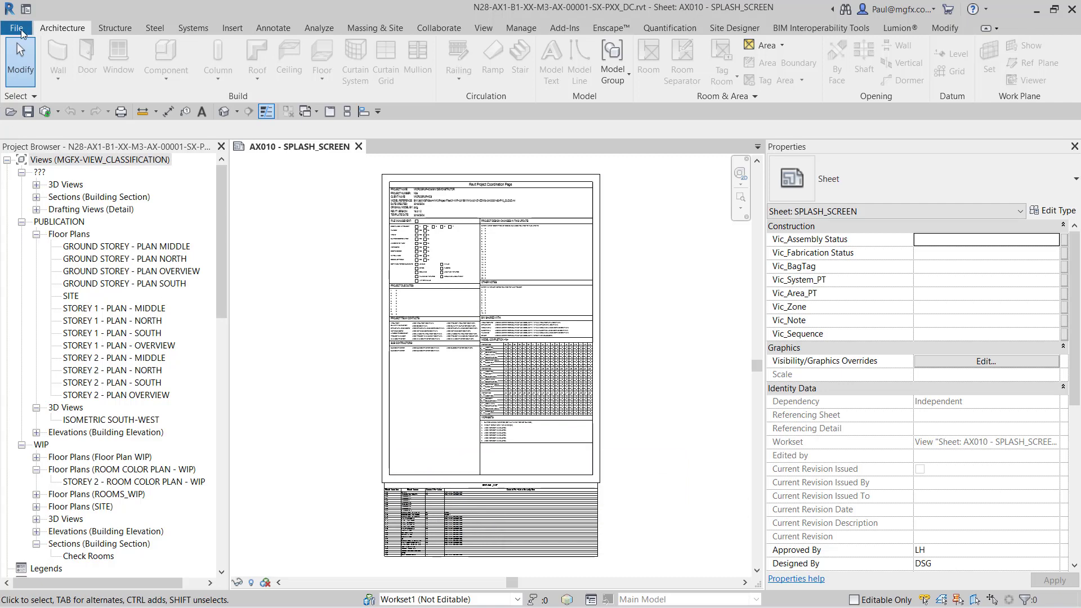
# Create a new family from the Metric Specialty Equipment.rft template.
pyautogui.click(17, 30)
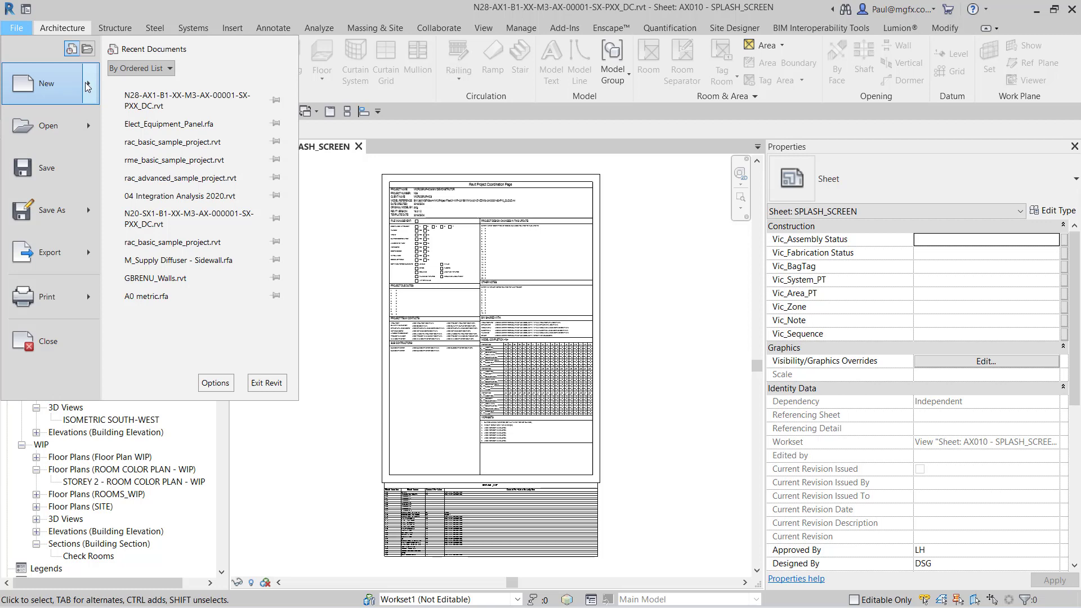
pyautogui.moveTo(51, 83)
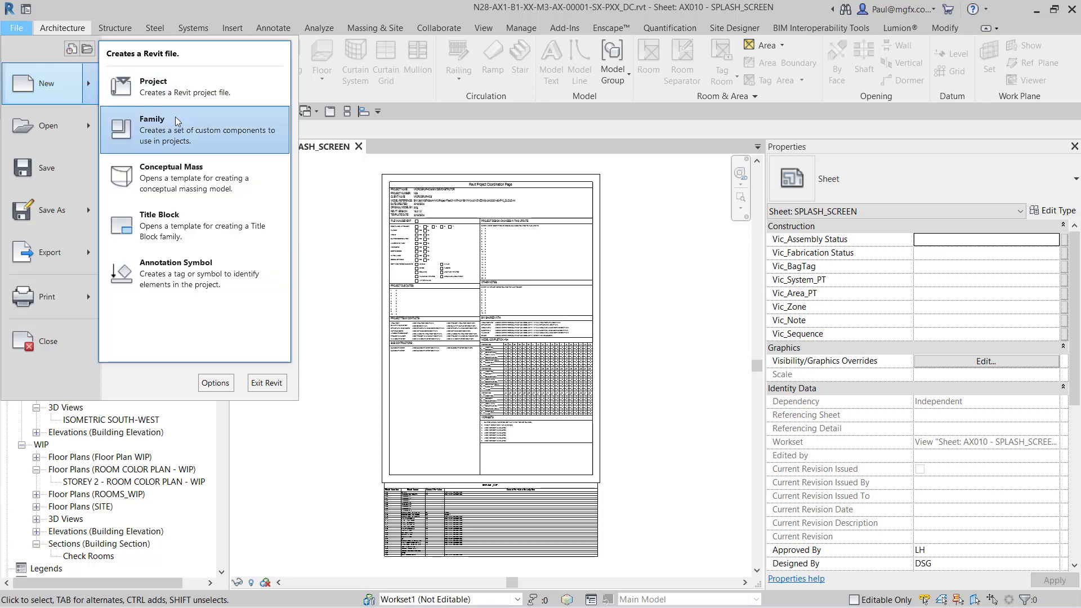
pyautogui.click(175, 116)
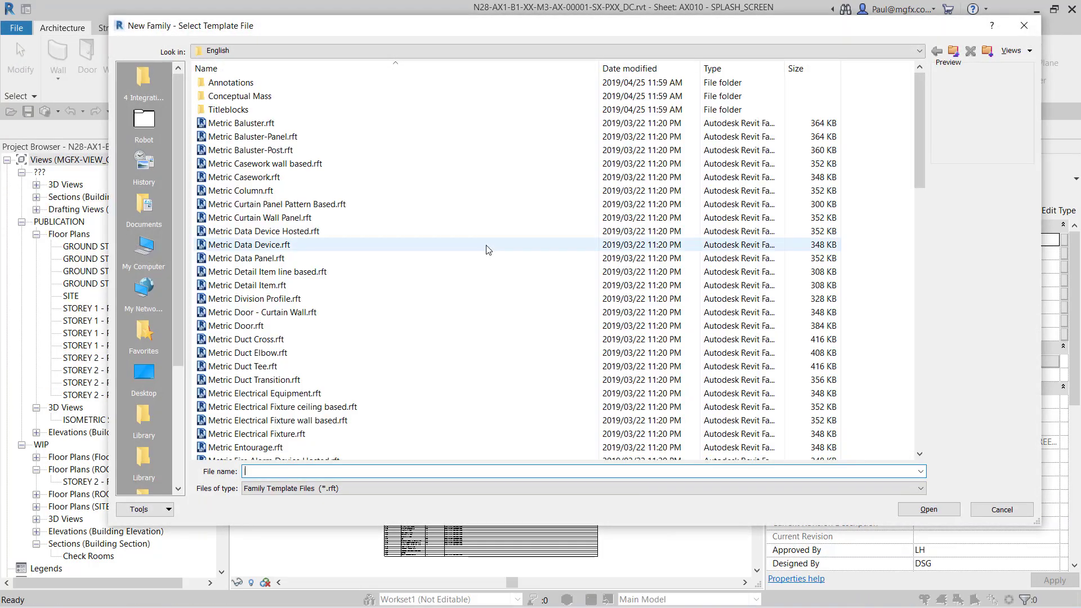
pyautogui.scroll(-5, 485, 249)
pyautogui.scroll(-5, 380, 321)
pyautogui.scroll(-3, 283, 363)
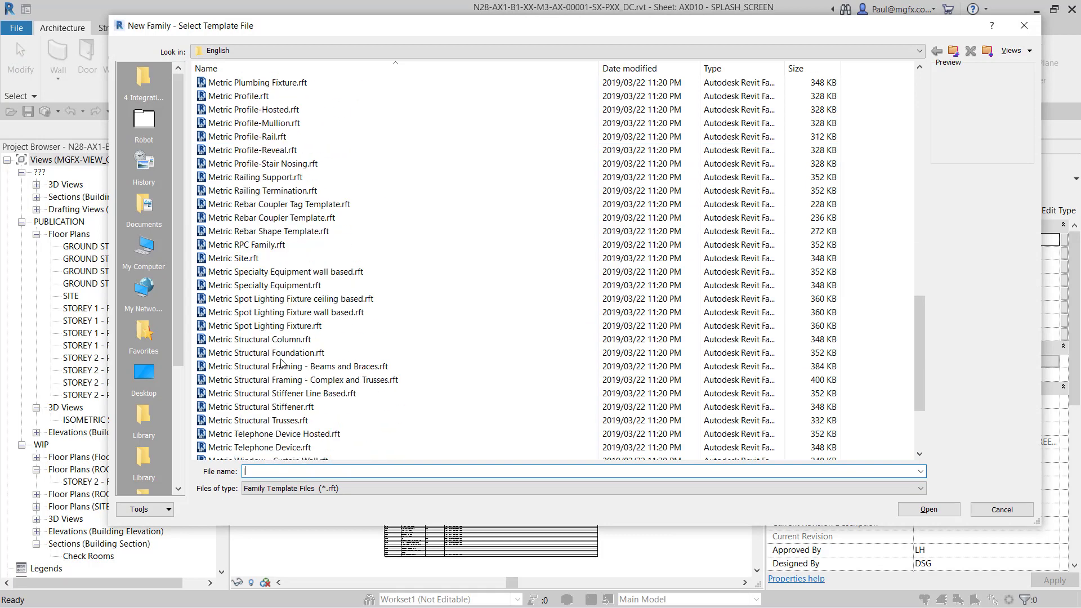
pyautogui.click(294, 287)
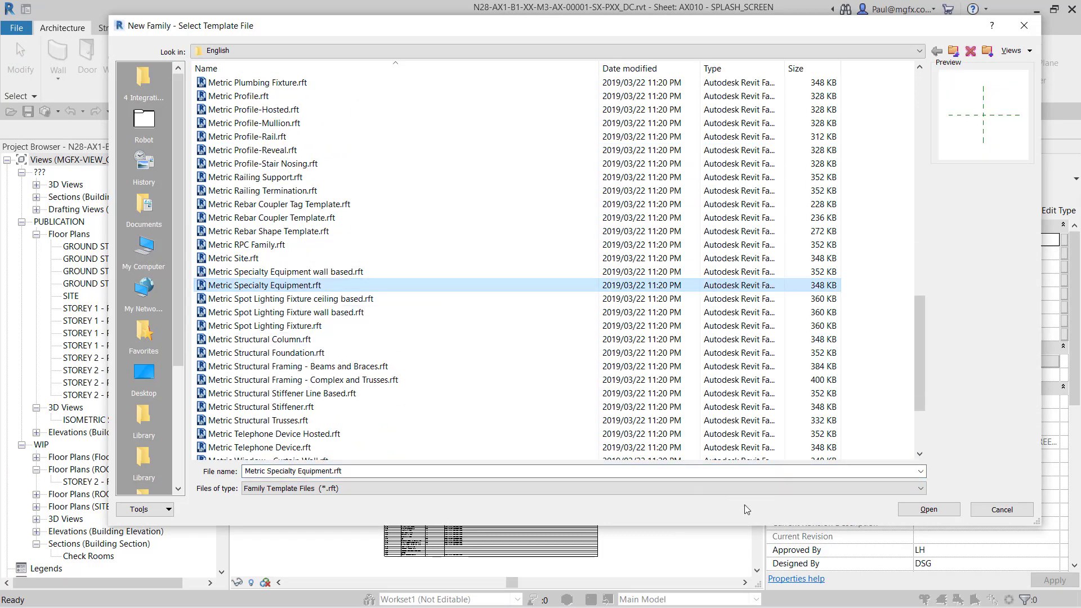
pyautogui.click(929, 510)
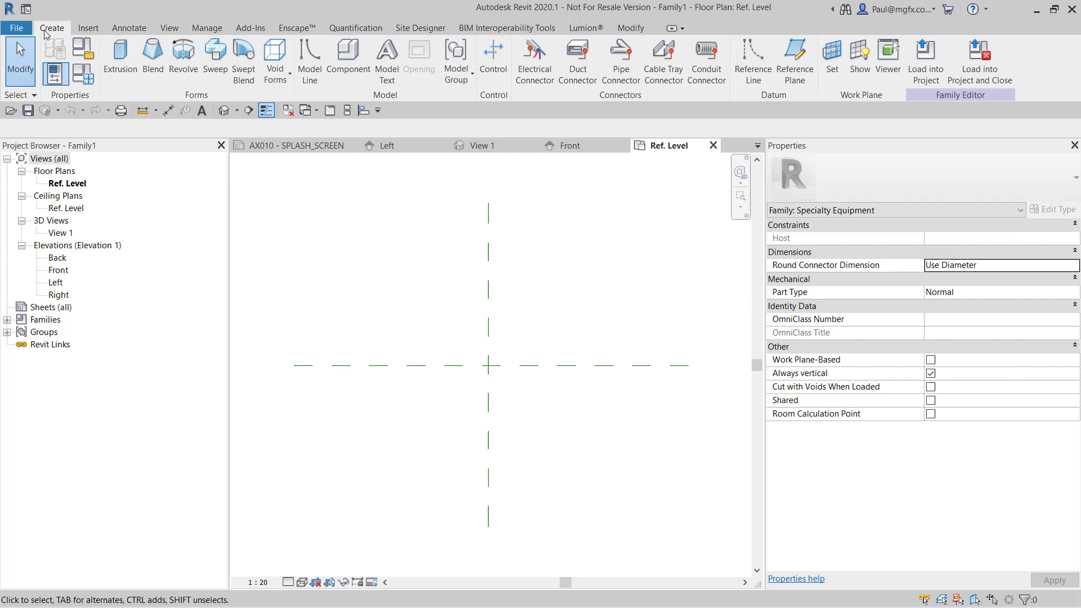
# Save the new family as 4 Plate Stove.rfa.
pyautogui.click(17, 28)
pyautogui.moveTo(52, 211)
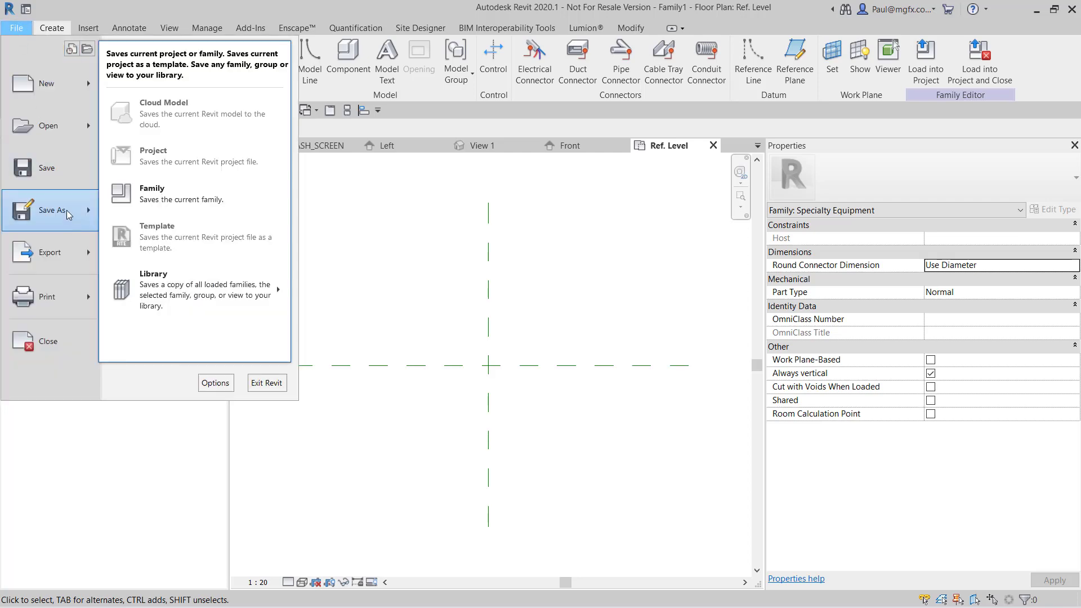
pyautogui.click(170, 199)
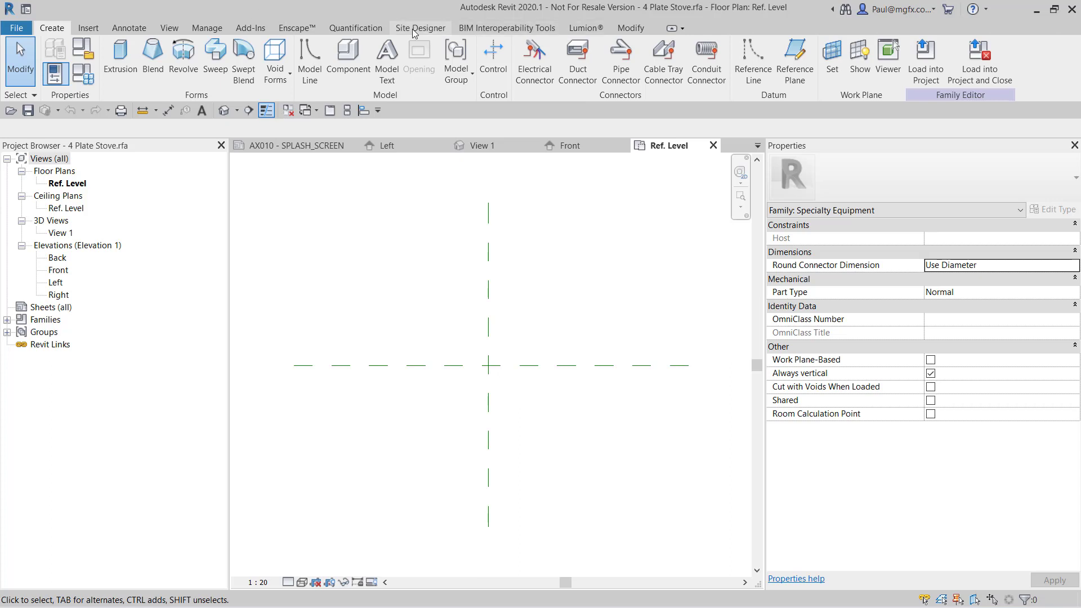
pyautogui.click(207, 28)
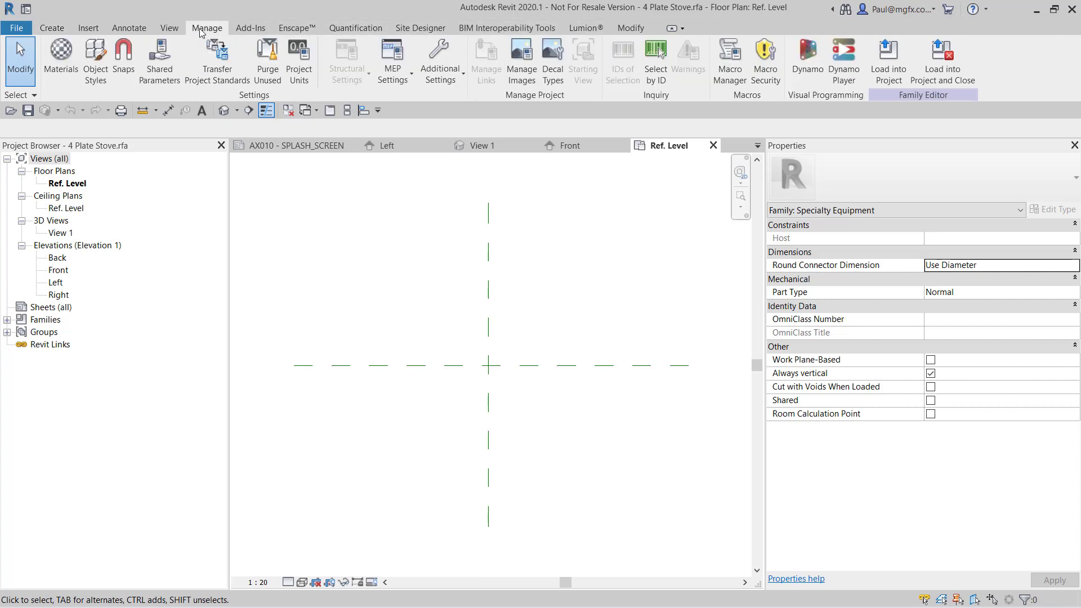
pyautogui.click(95, 71)
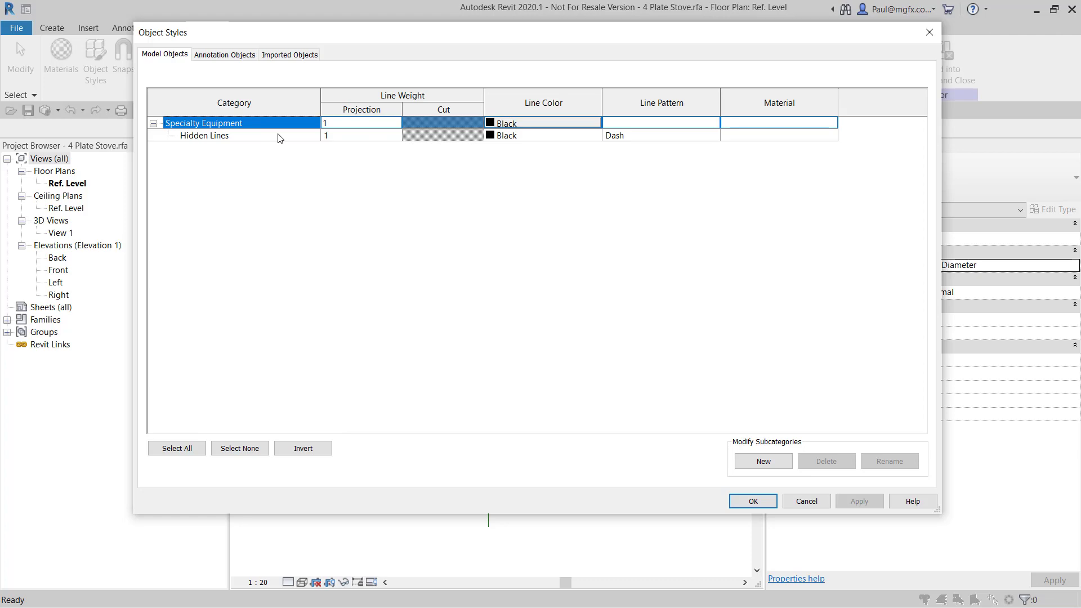
pyautogui.click(753, 502)
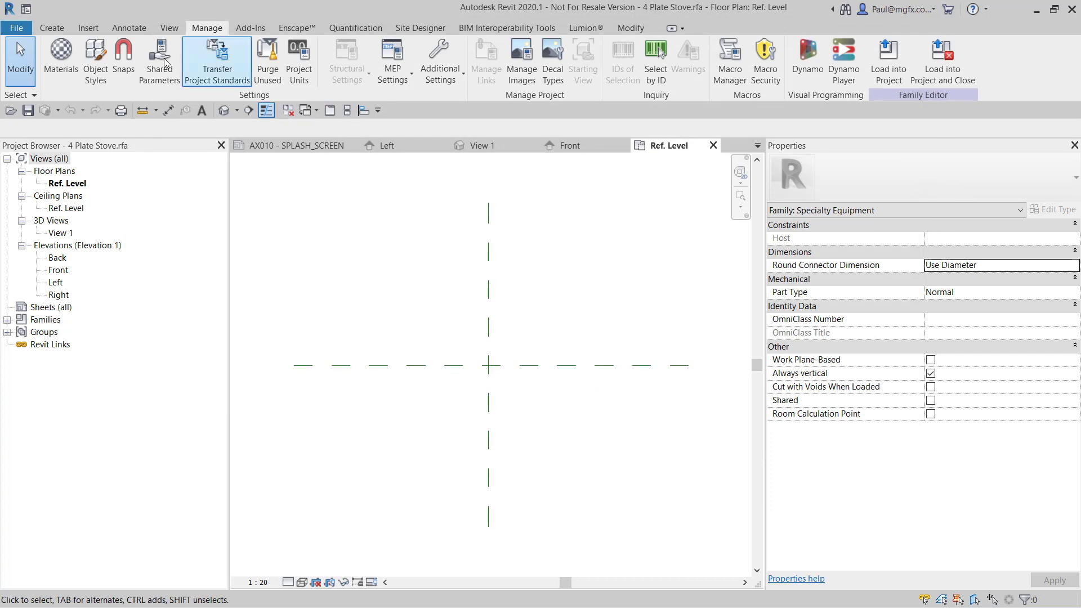
pyautogui.click(51, 27)
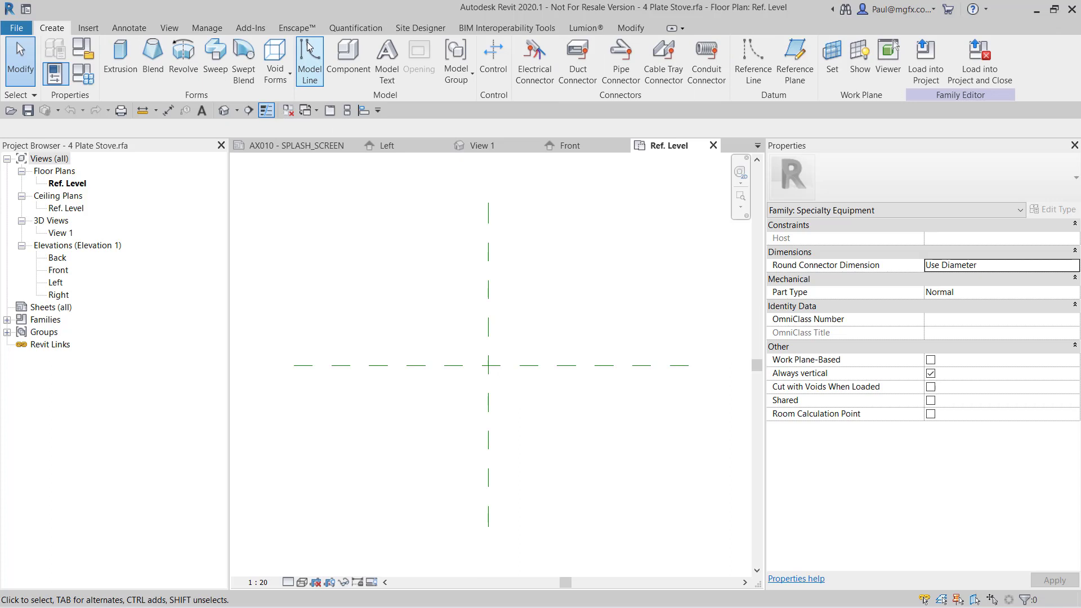
pyautogui.click(309, 64)
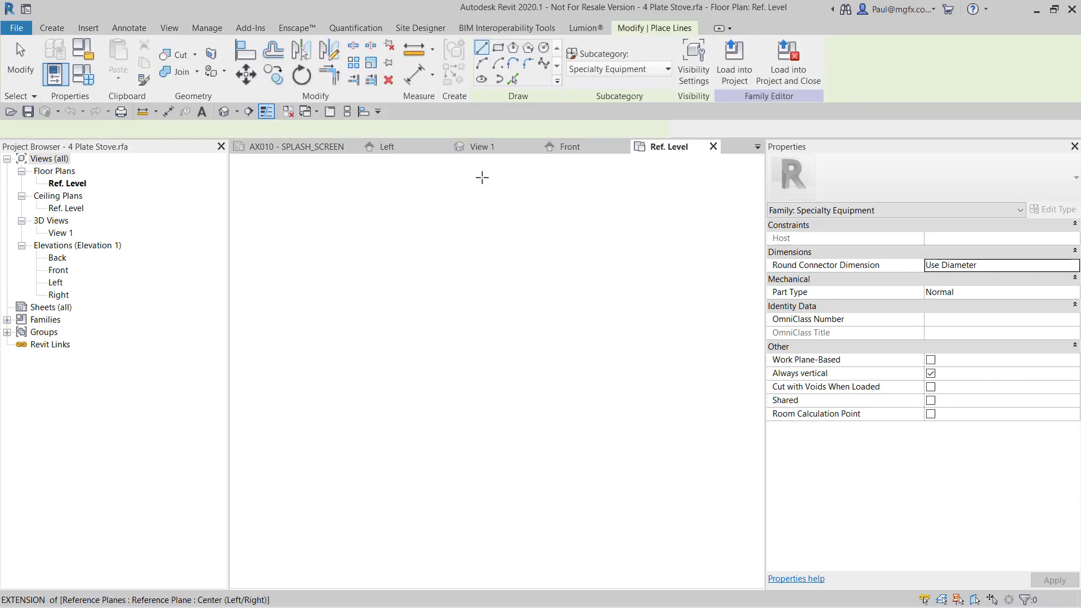
pyautogui.click(643, 70)
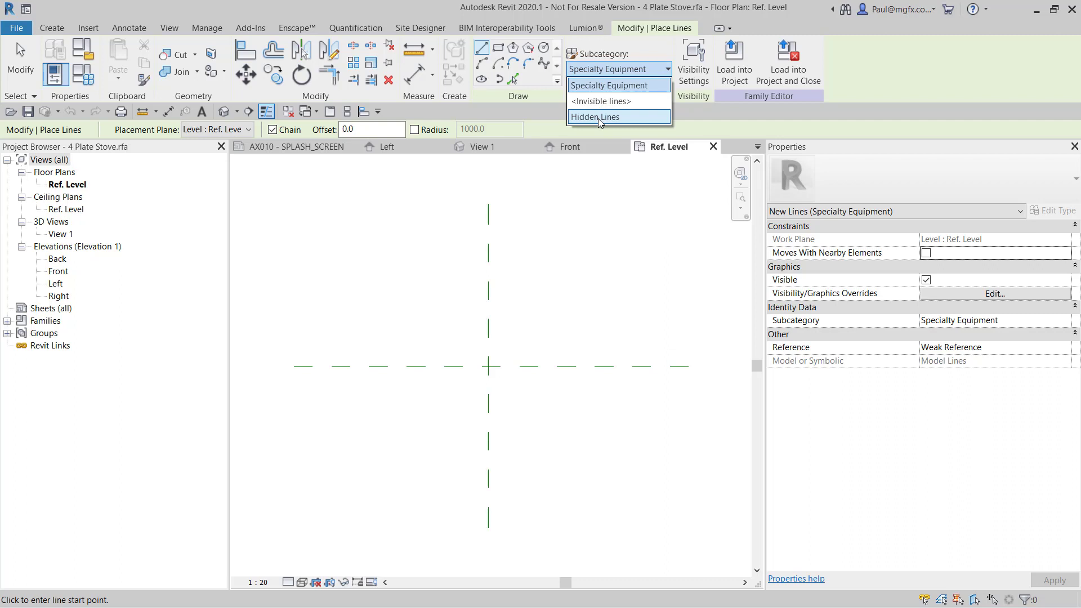
pyautogui.click(608, 86)
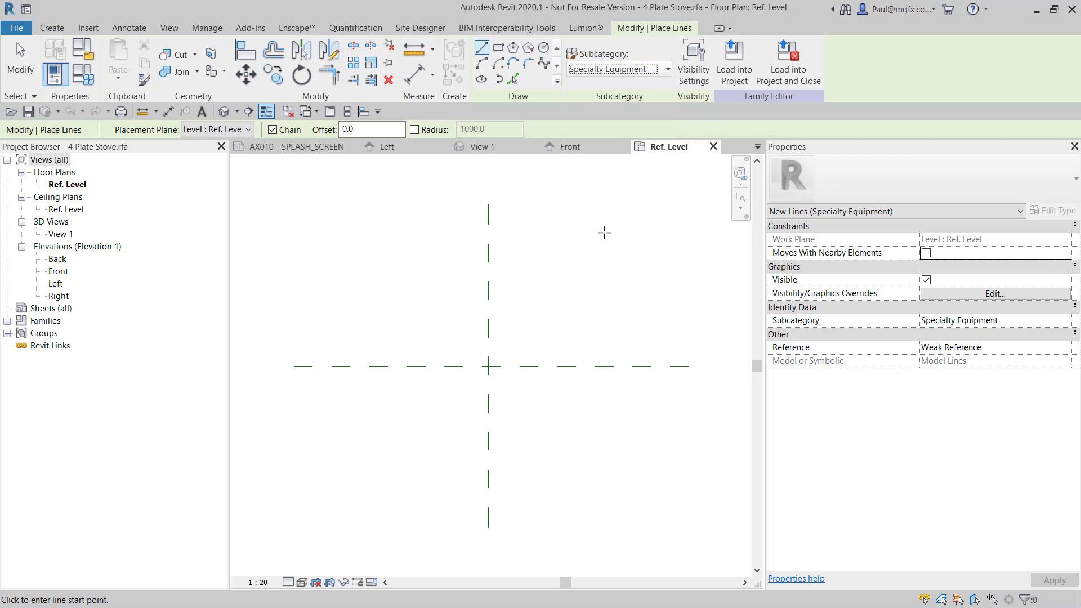
pyautogui.press('Escape')
pyautogui.press('Escape')
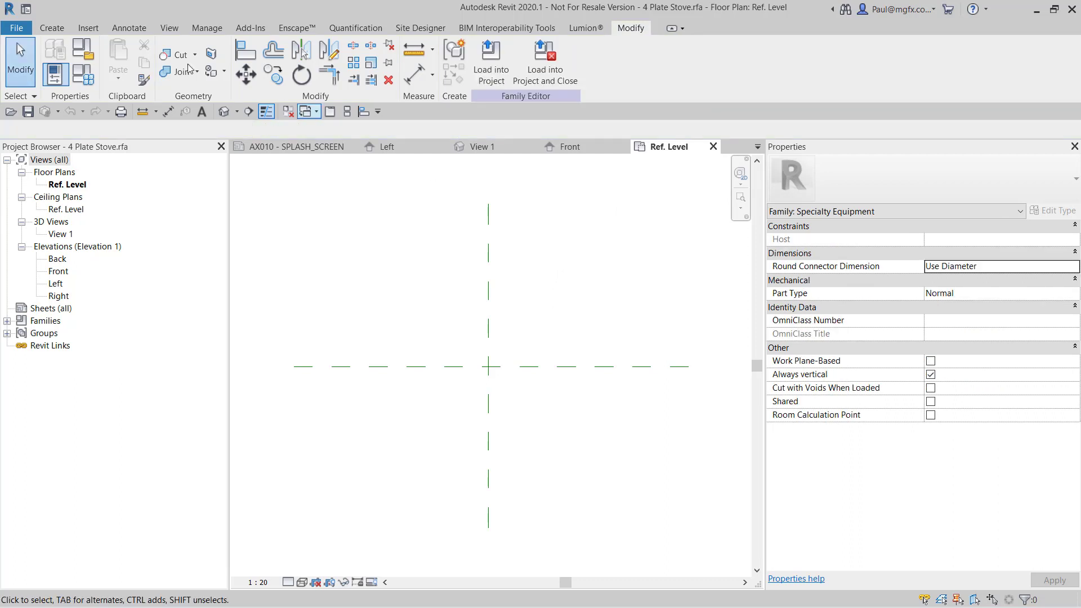
pyautogui.click(88, 28)
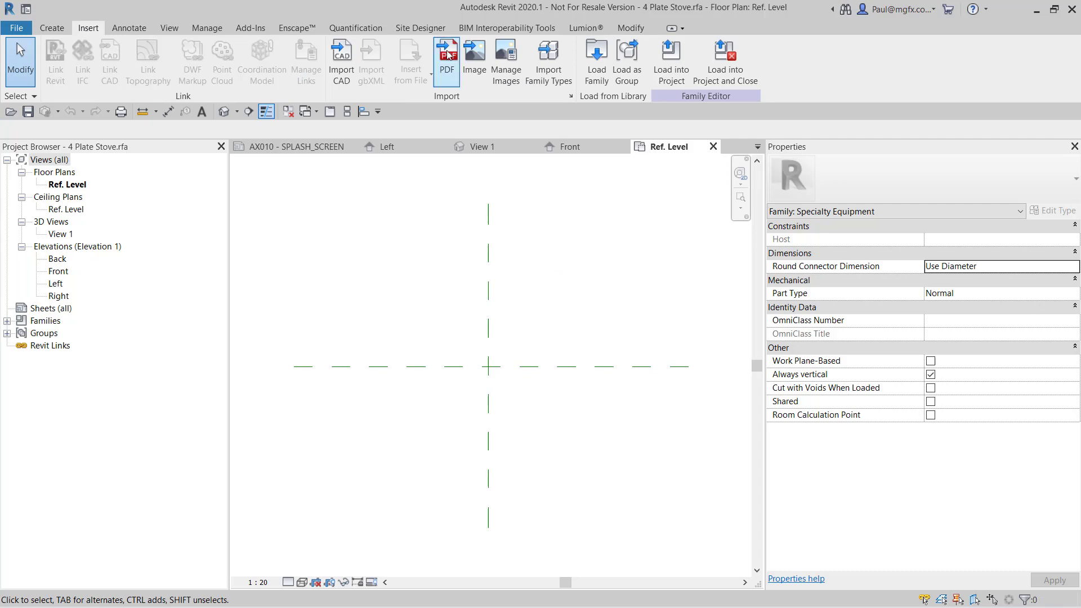
pyautogui.click(342, 64)
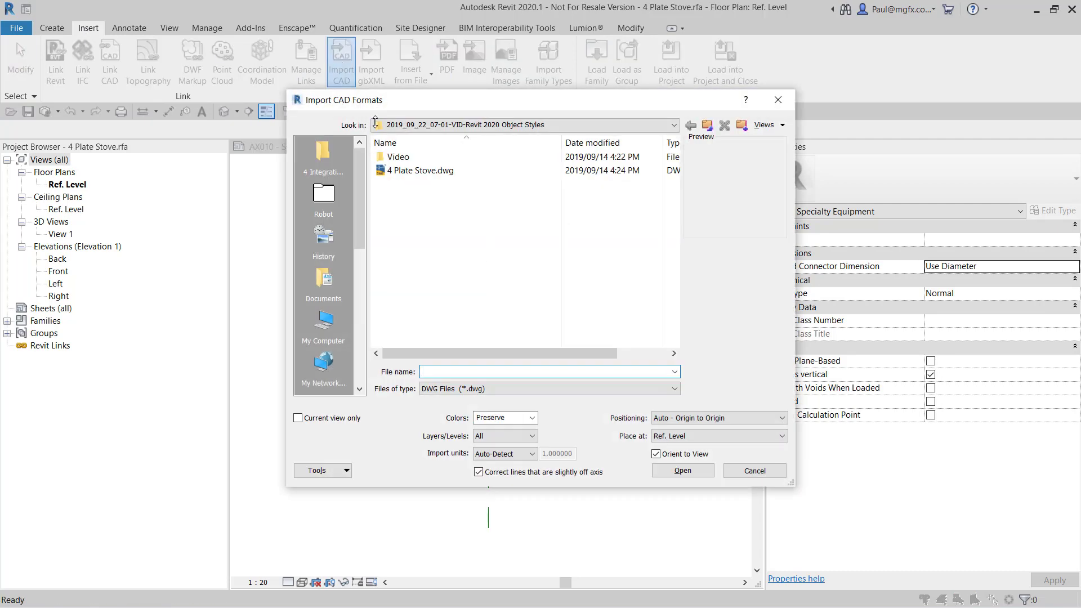
pyautogui.click(420, 171)
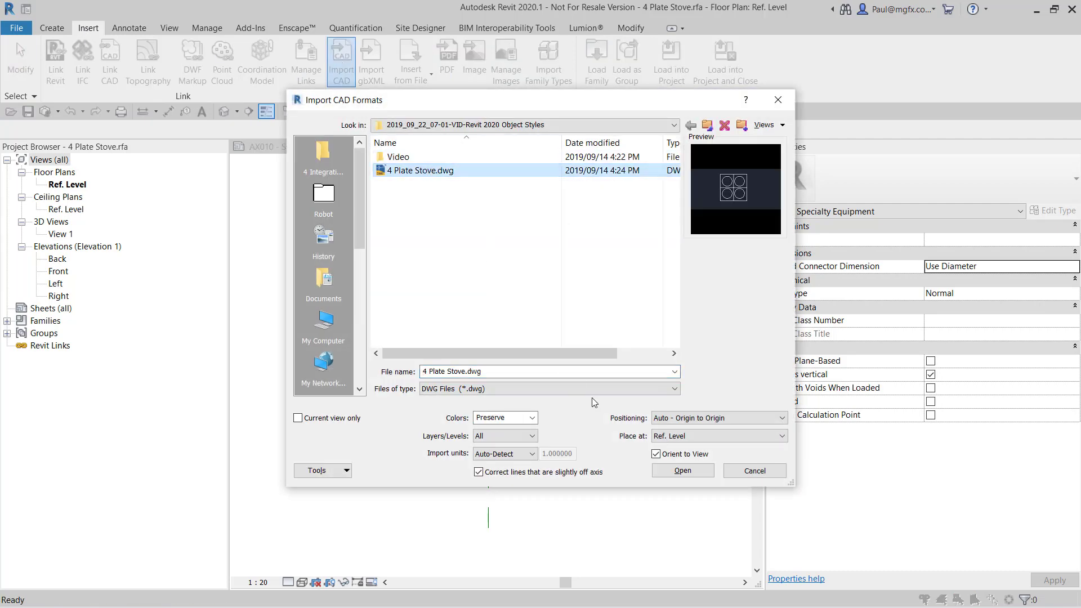
pyautogui.click(692, 473)
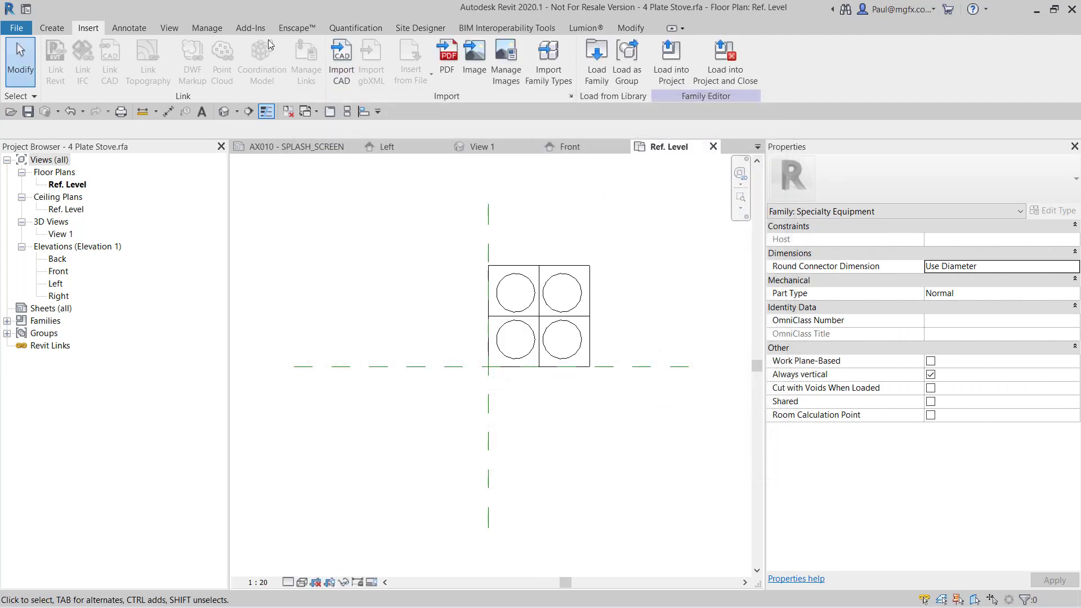
pyautogui.click(207, 28)
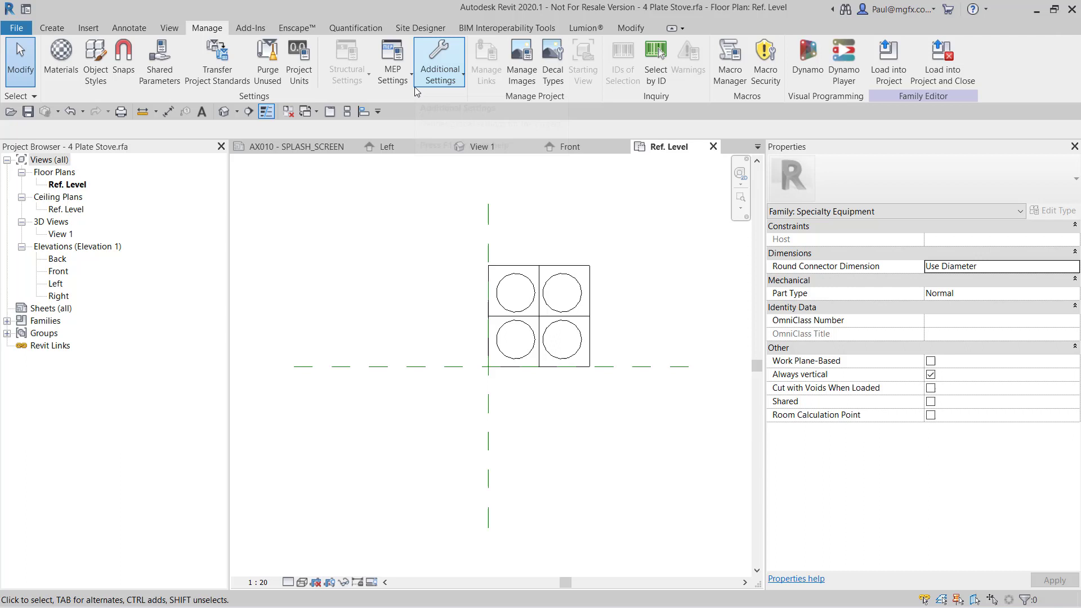
pyautogui.click(439, 75)
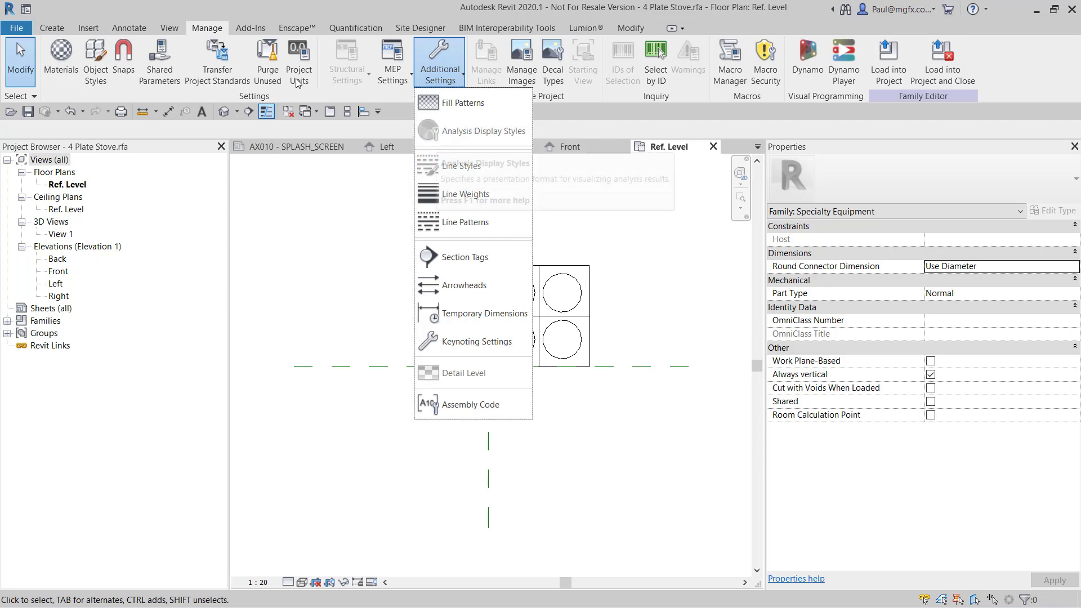
pyautogui.click(95, 63)
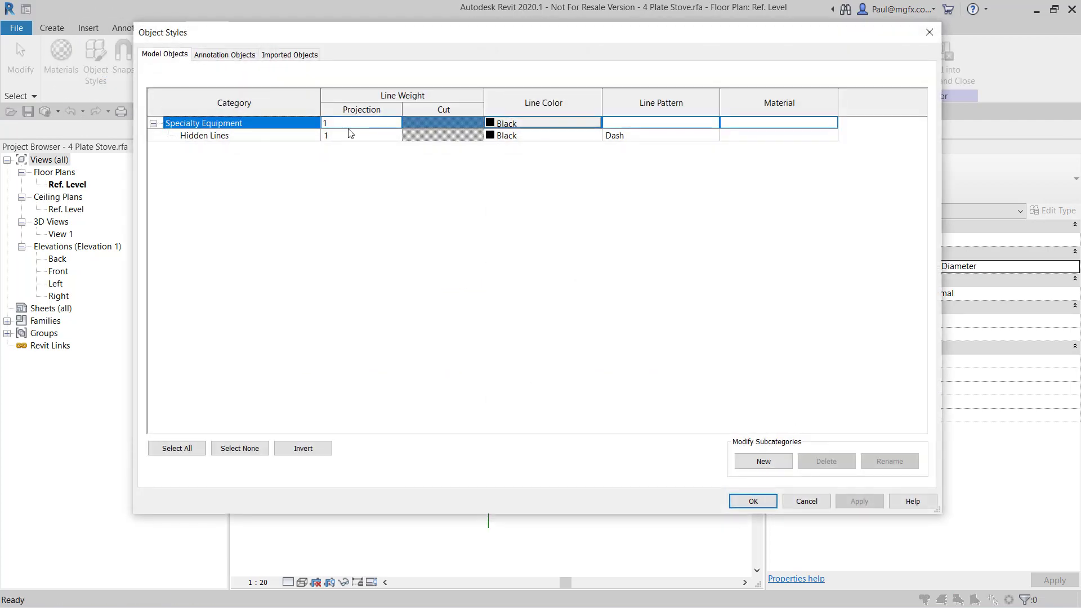
pyautogui.click(754, 502)
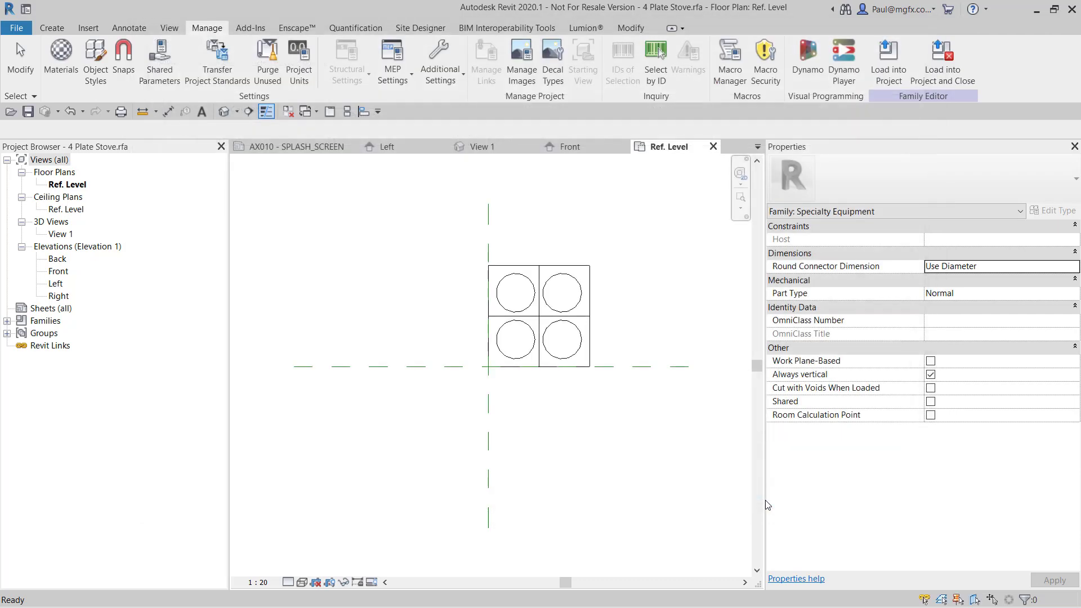
# Fully explode the imported stove drawing and glance at Family Types without changes.
pyautogui.click(554, 283)
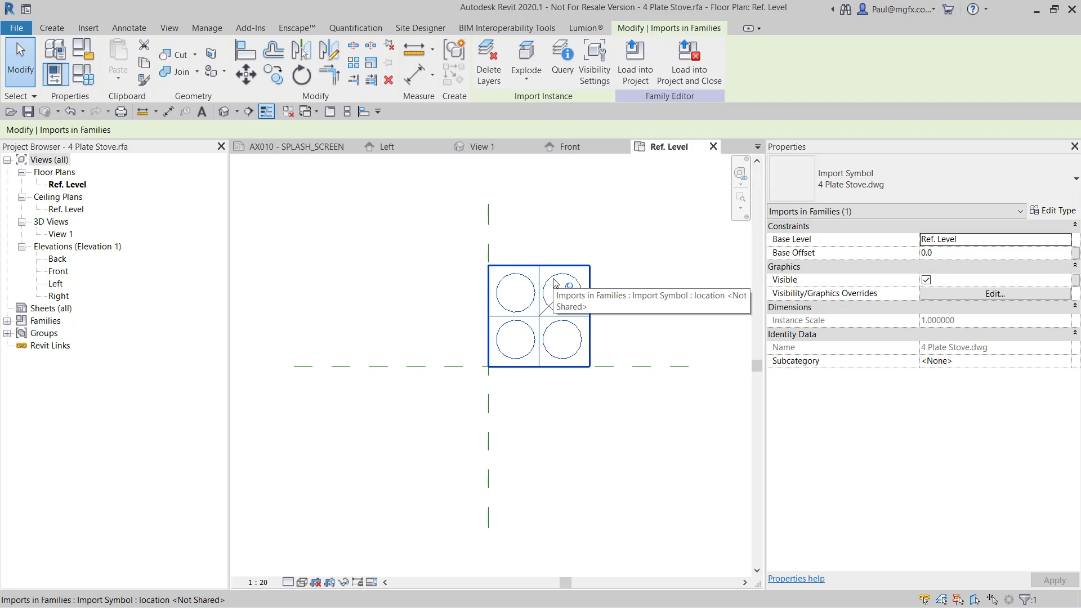
pyautogui.click(526, 72)
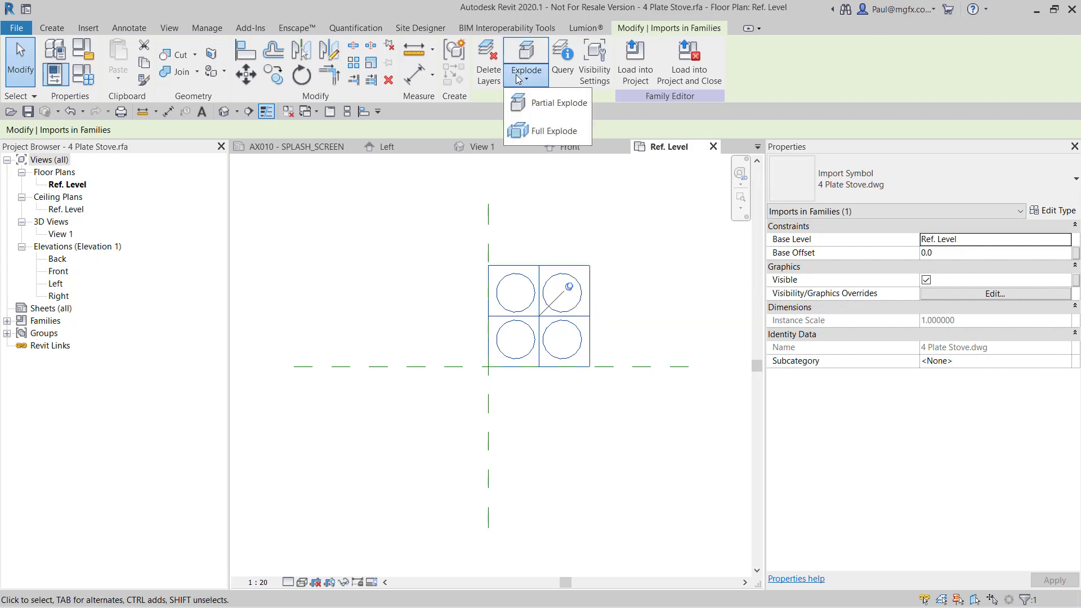
pyautogui.click(548, 131)
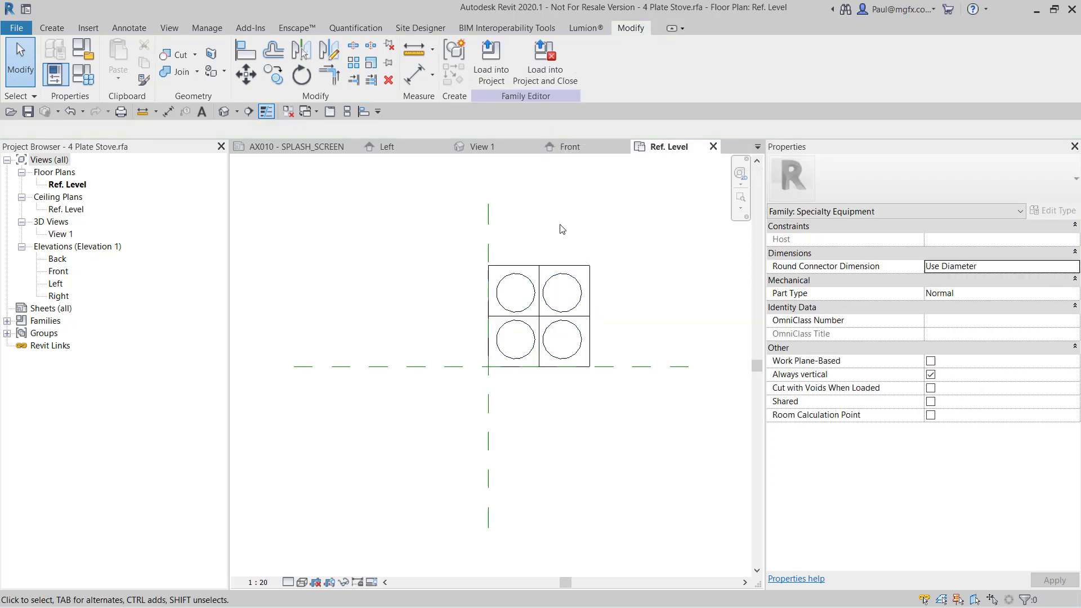
pyautogui.click(86, 73)
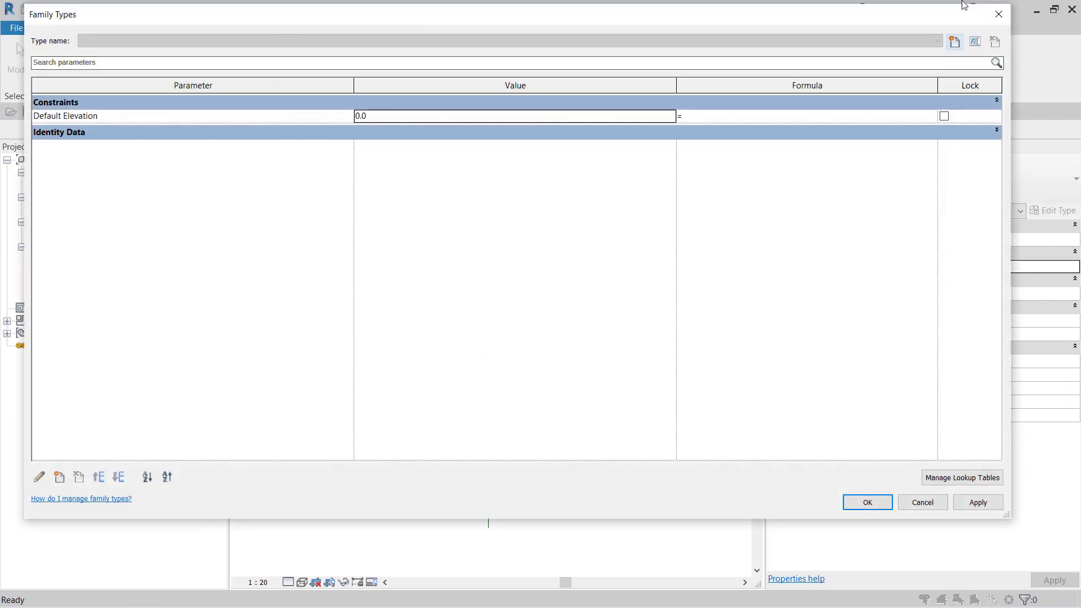
pyautogui.click(998, 14)
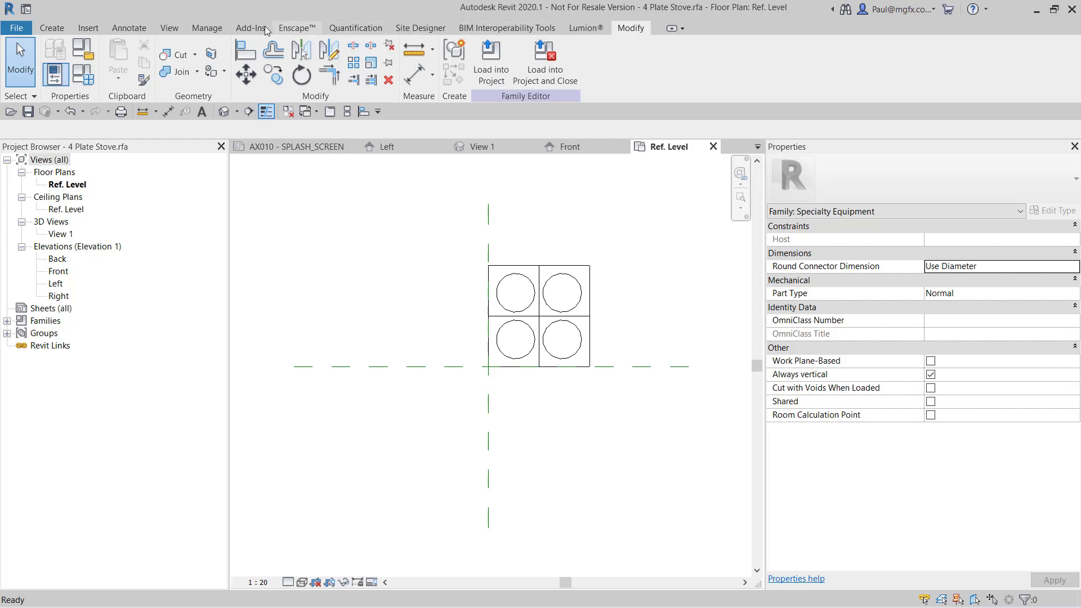
# Review Object Styles, confirming the imported 0 and Speciality Equipment subcategories.
pyautogui.click(206, 27)
pyautogui.click(98, 74)
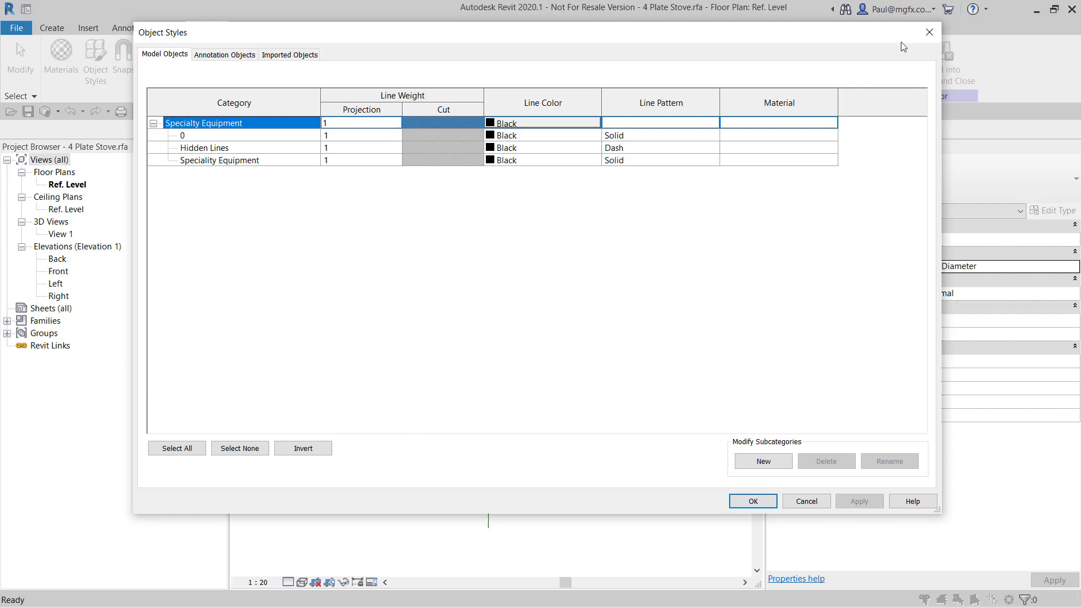
pyautogui.click(930, 35)
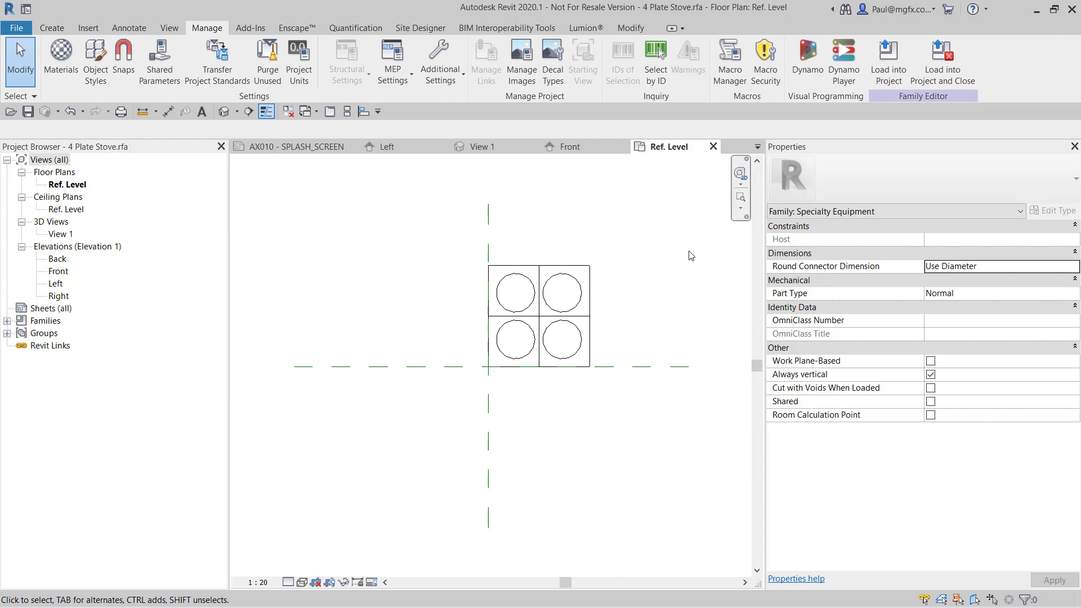
# Save the 4 Plate Stove family and load it into the project, closing the family.
pyautogui.click(28, 111)
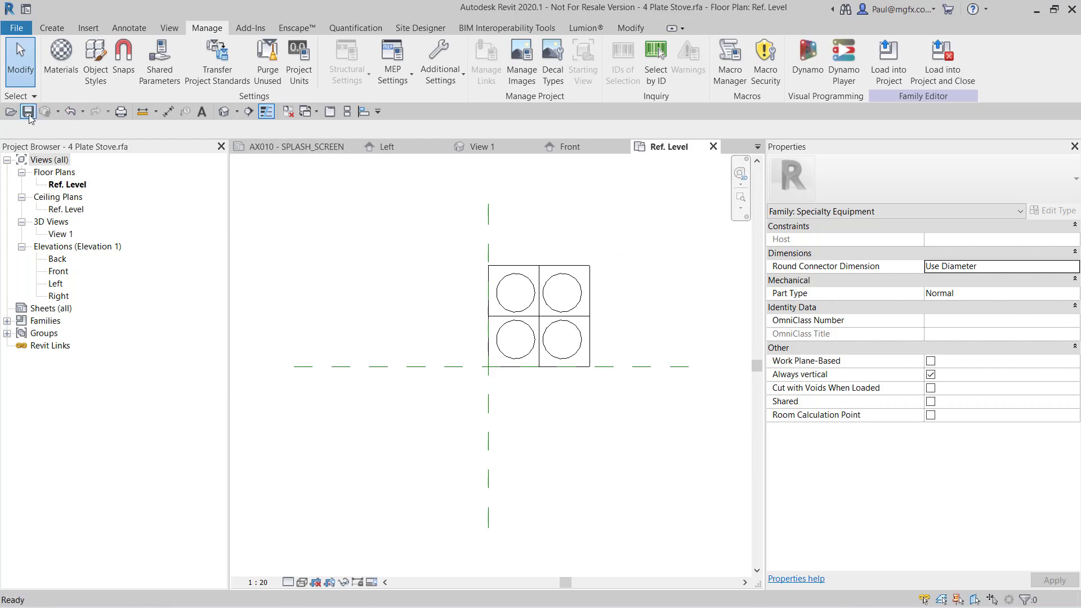
pyautogui.click(932, 71)
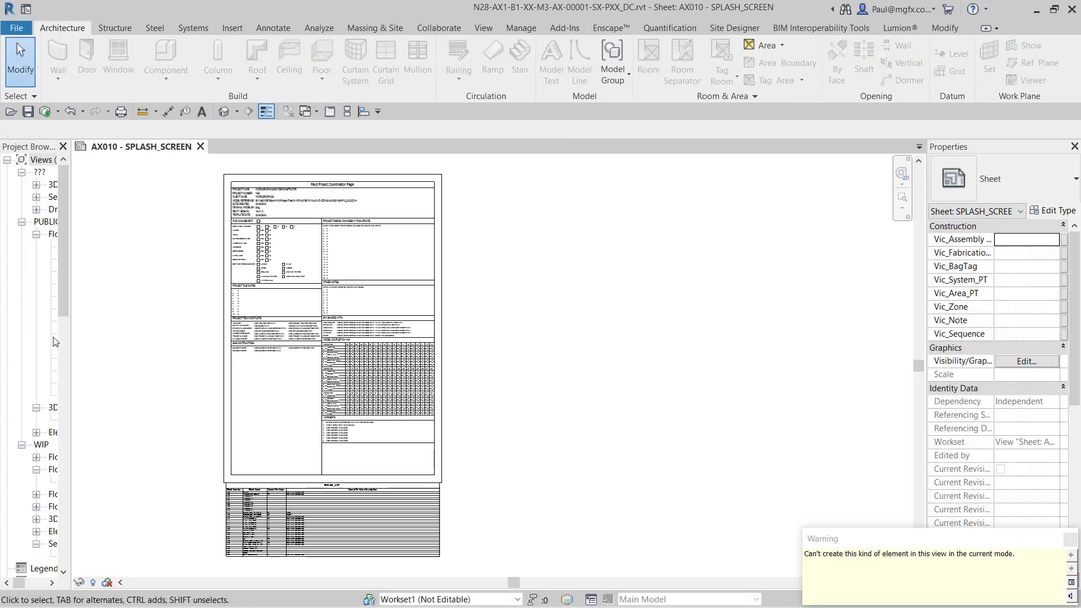
# Widen the Project Browser and open the GROUND STOREY - PLAN MIDDLE and PLAN NORTH floor plans.
pyautogui.moveTo(70, 260); pyautogui.dragTo(397, 256)
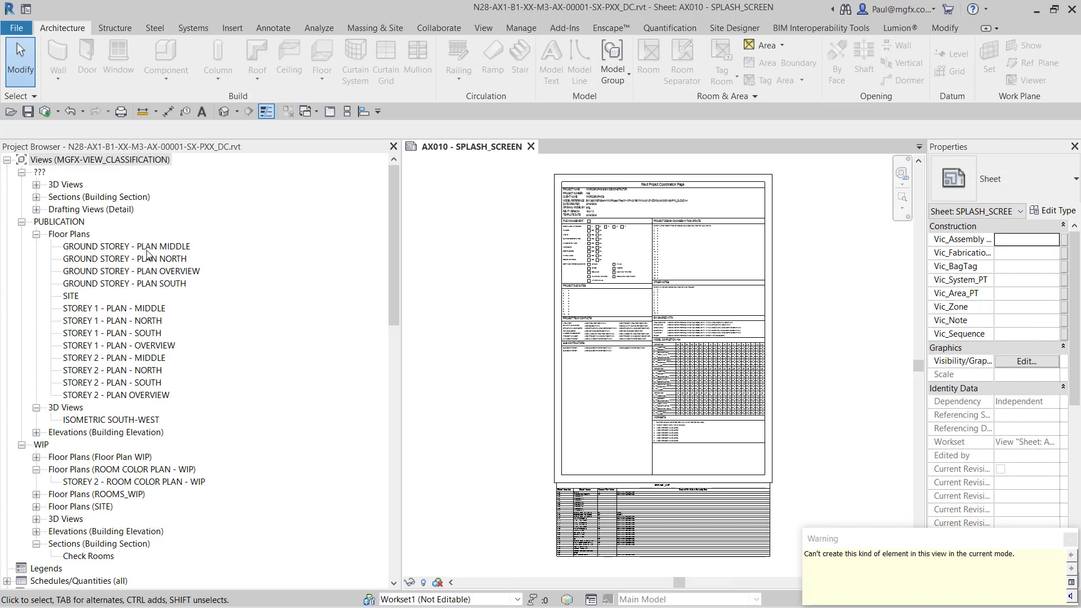
pyautogui.click(148, 247)
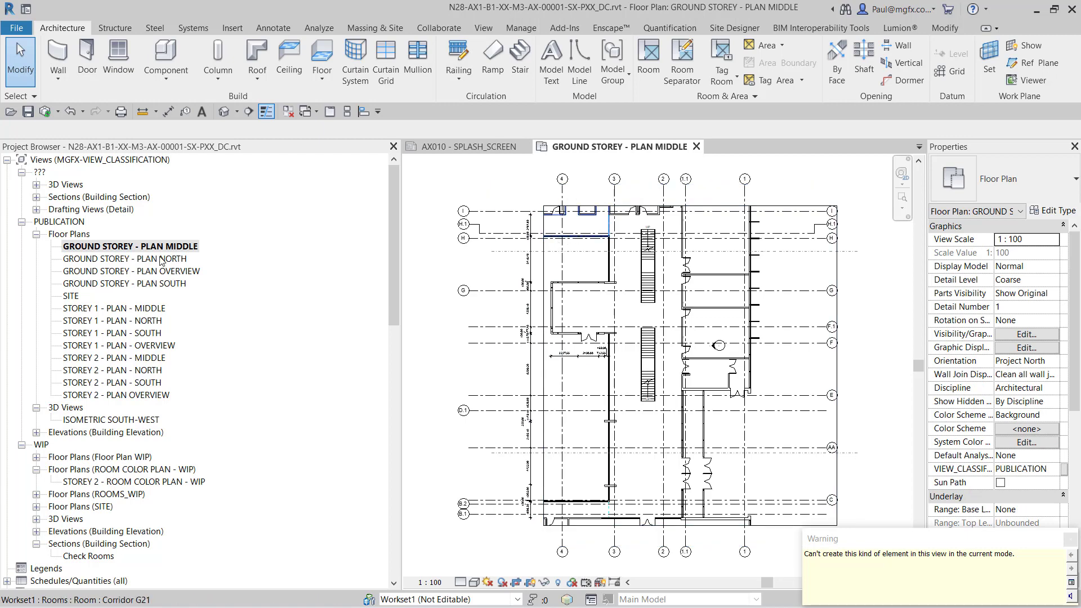
pyautogui.doubleClick(125, 259)
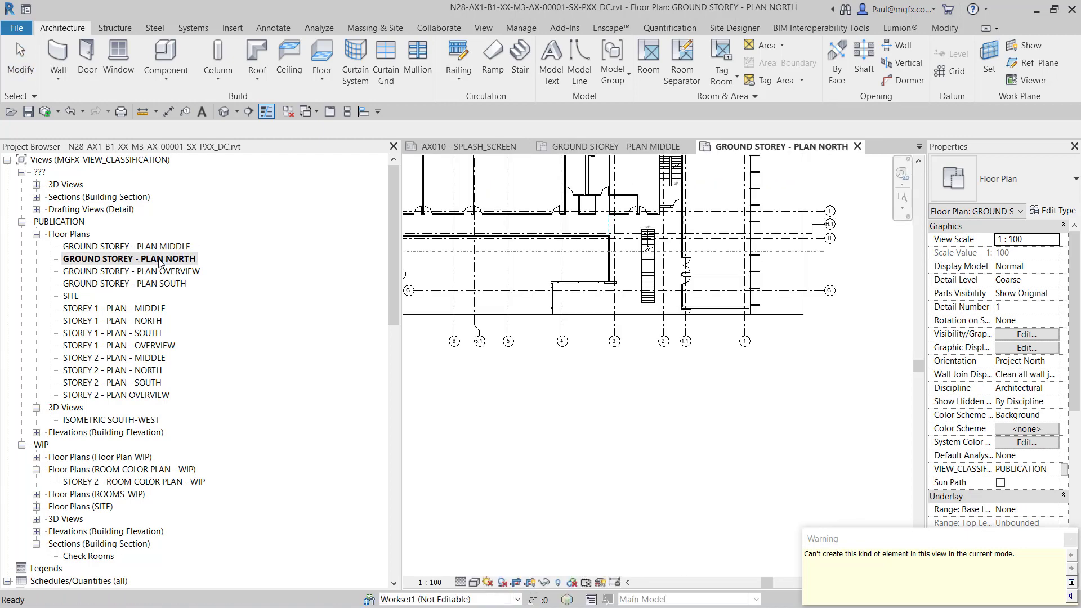
pyautogui.scroll(-4, 713, 431)
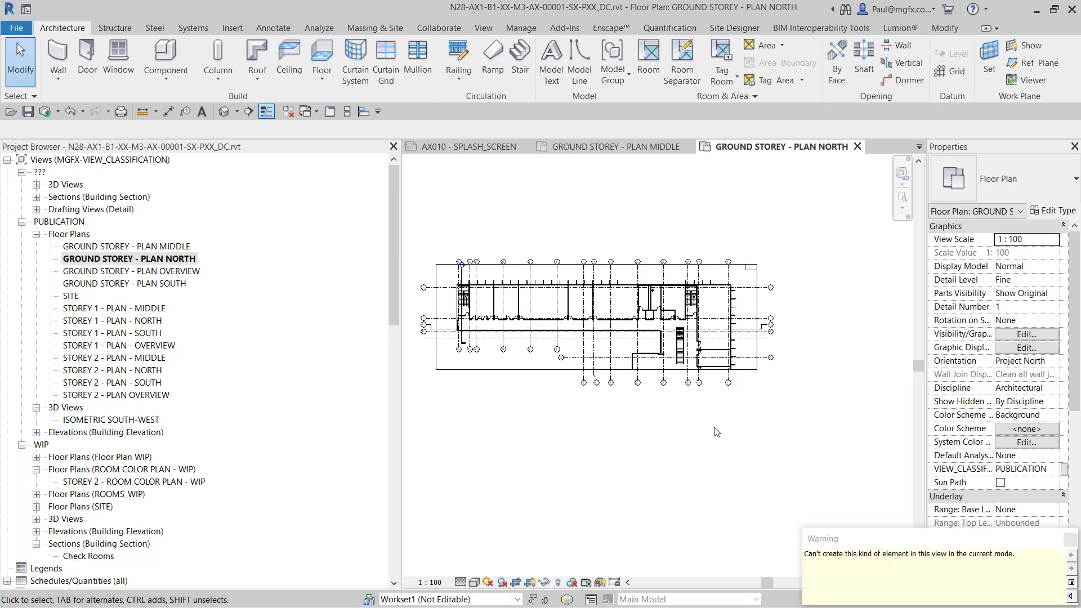
pyautogui.scroll(3, 540, 321)
pyautogui.scroll(3, 549, 320)
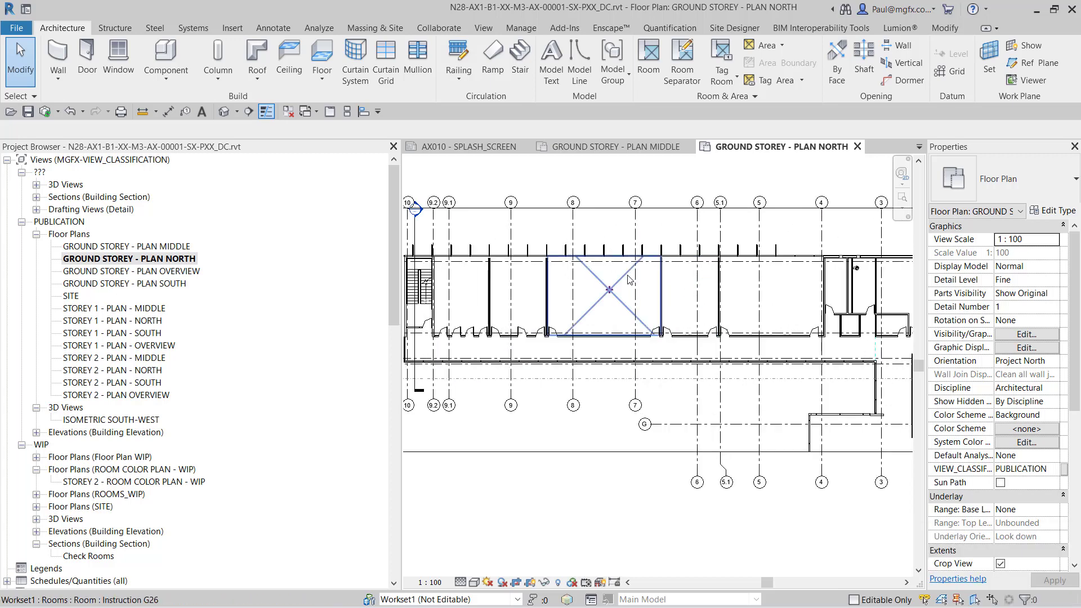
pyautogui.scroll(3, 565, 316)
pyautogui.scroll(2, 565, 317)
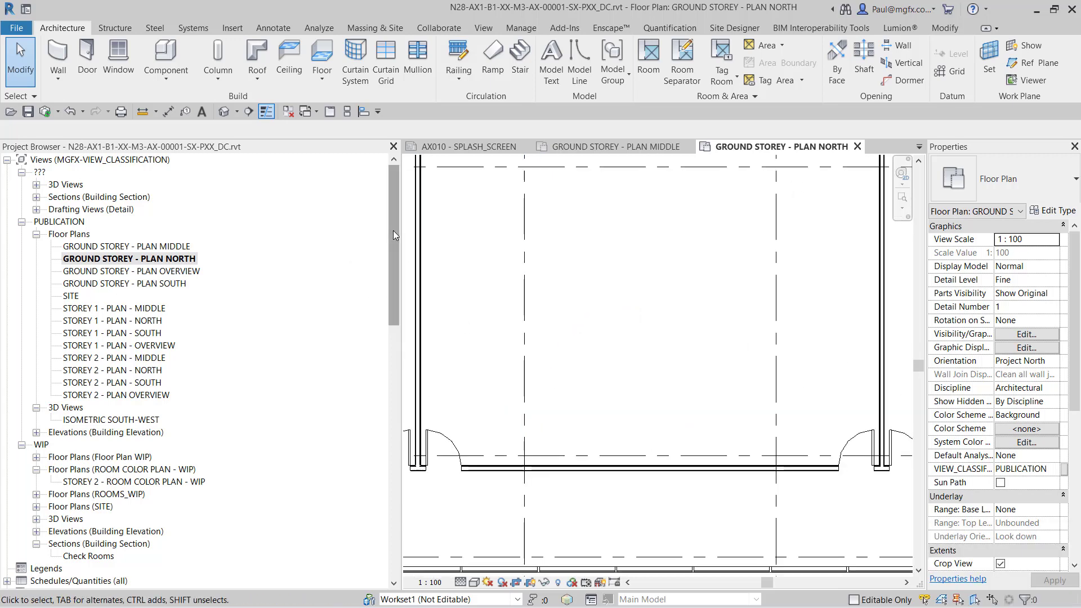
pyautogui.moveTo(394, 245); pyautogui.dragTo(413, 507)
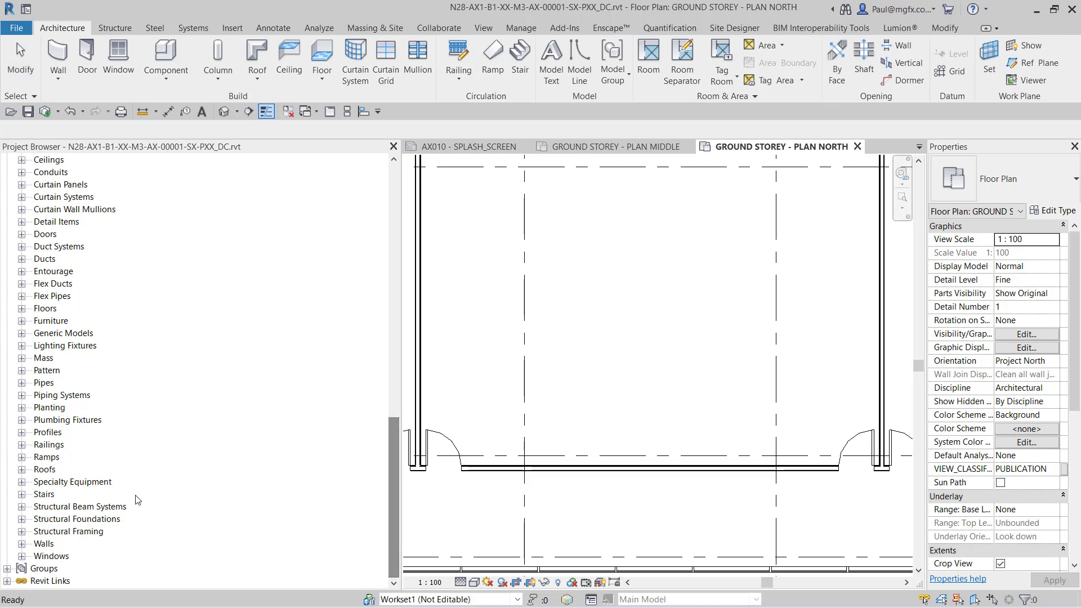
# Drag the 4 Plate Stove type from the Project Browser and place one instance in the room.
pyautogui.click(21, 482)
pyautogui.click(37, 493)
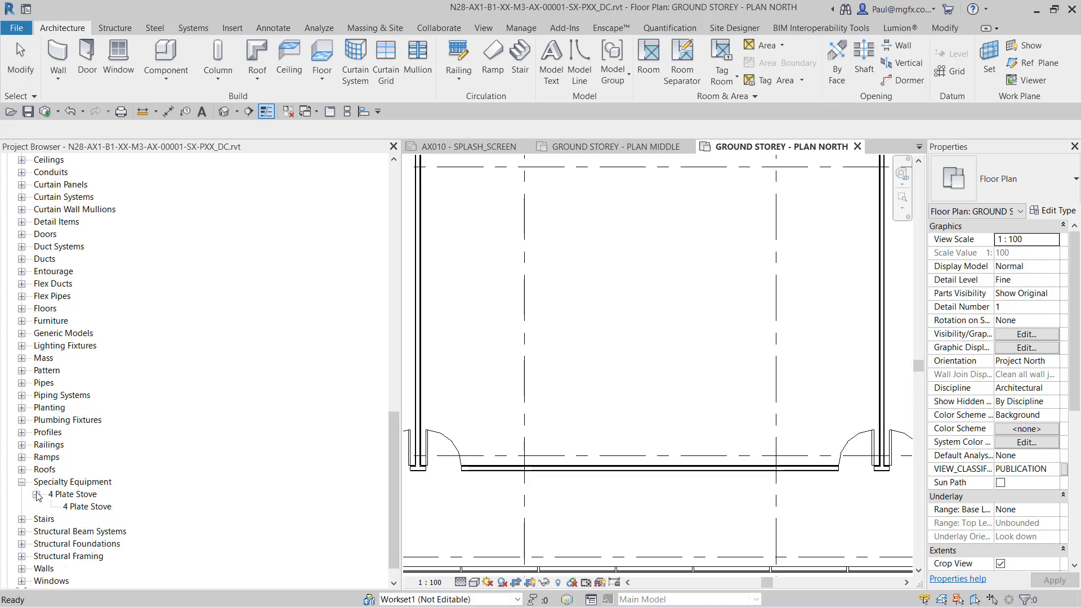
pyautogui.moveTo(91, 507); pyautogui.dragTo(637, 317)
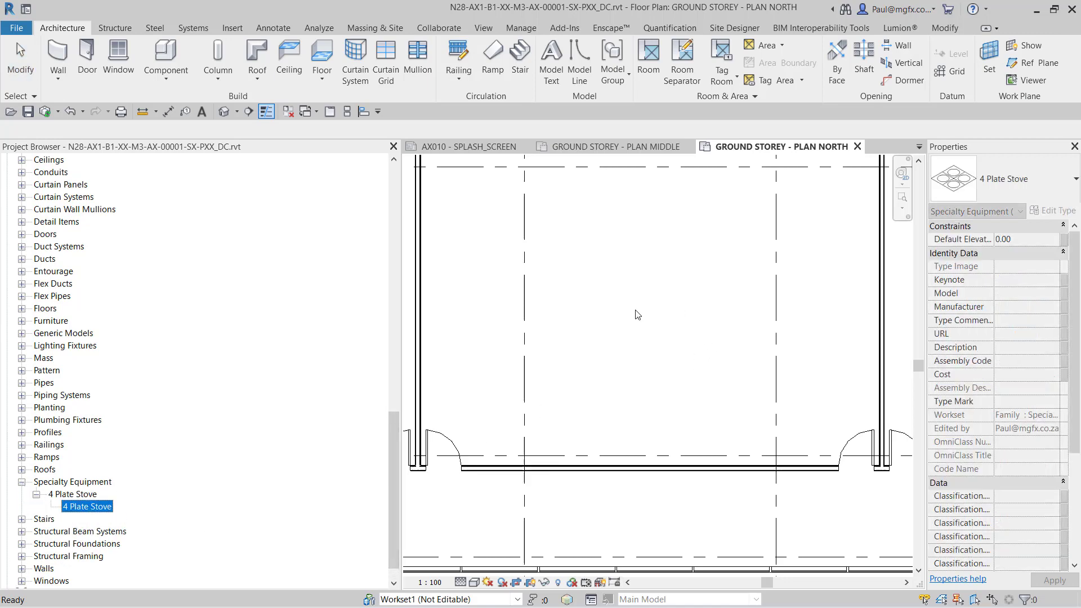
pyautogui.click(591, 334)
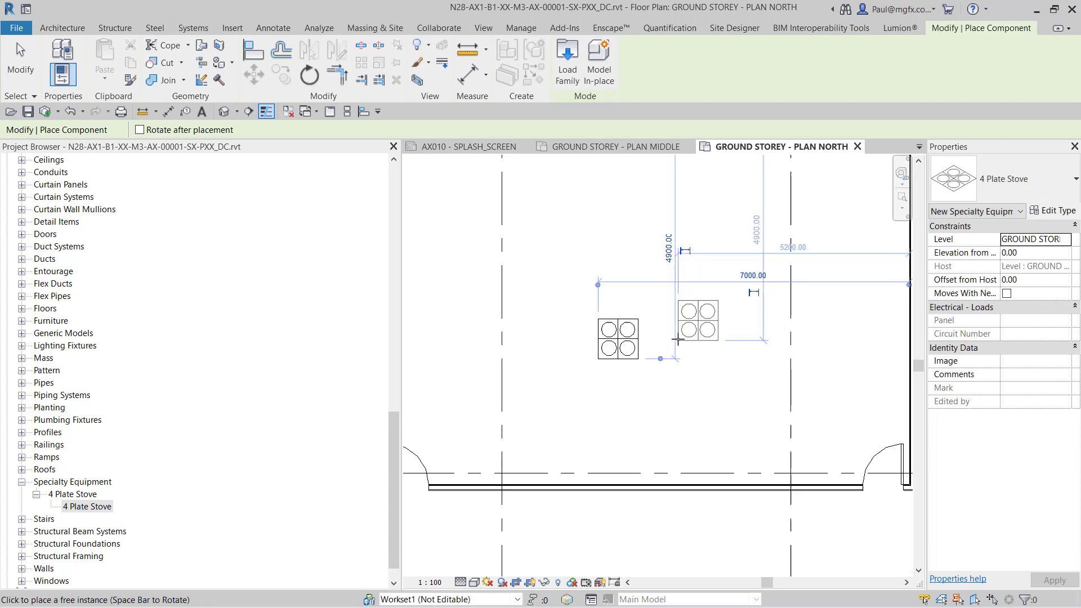
pyautogui.scroll(3, 667, 338)
pyautogui.press('Escape')
pyautogui.press('Escape')
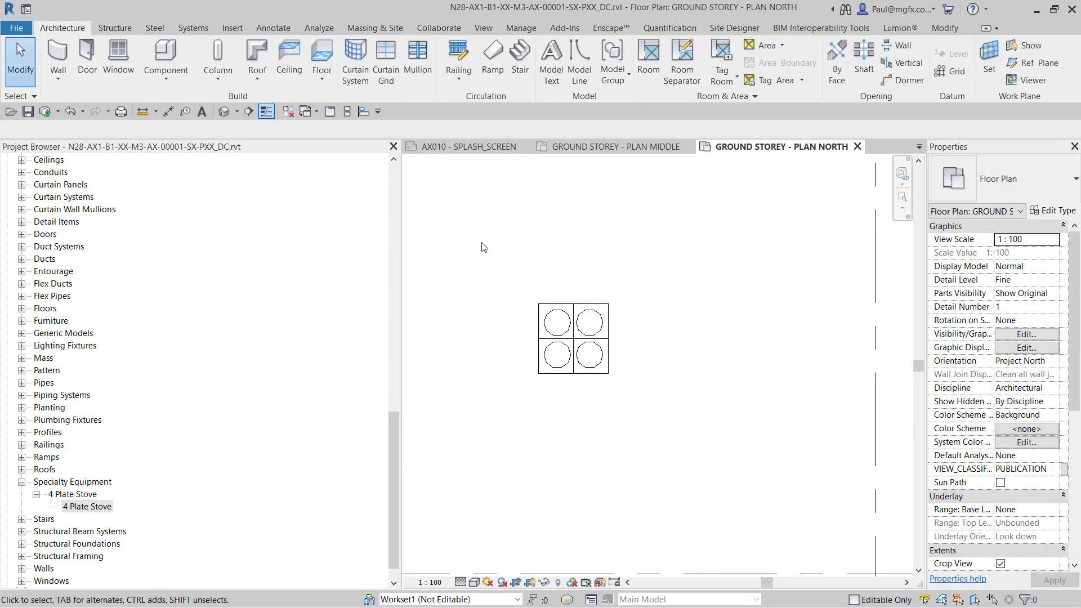
# Expand Specialty Equipment in the project Object Styles to show its subcategories.
pyautogui.click(510, 28)
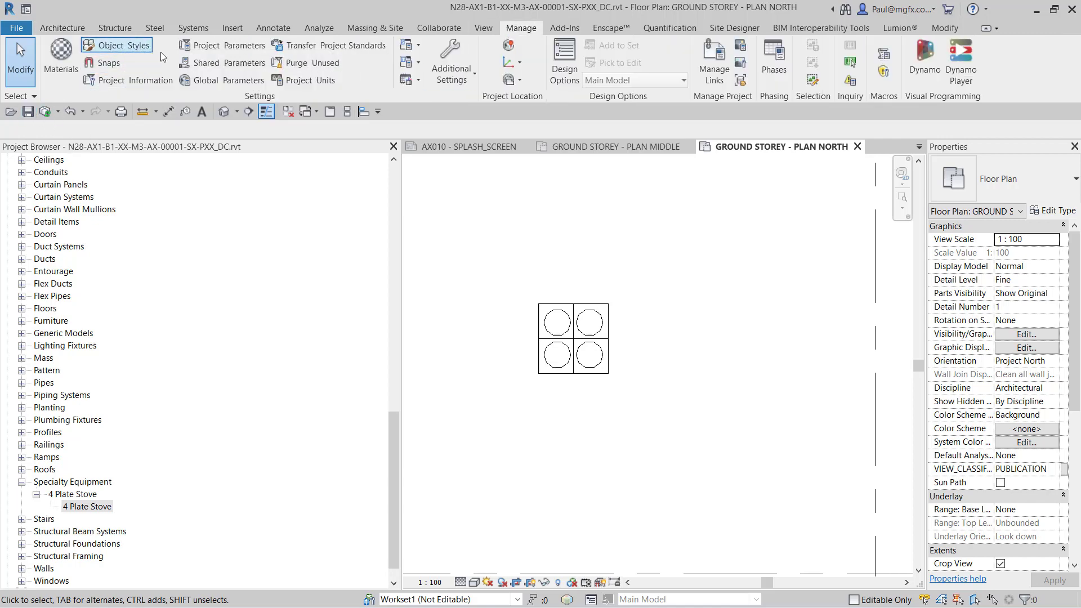
pyautogui.click(116, 47)
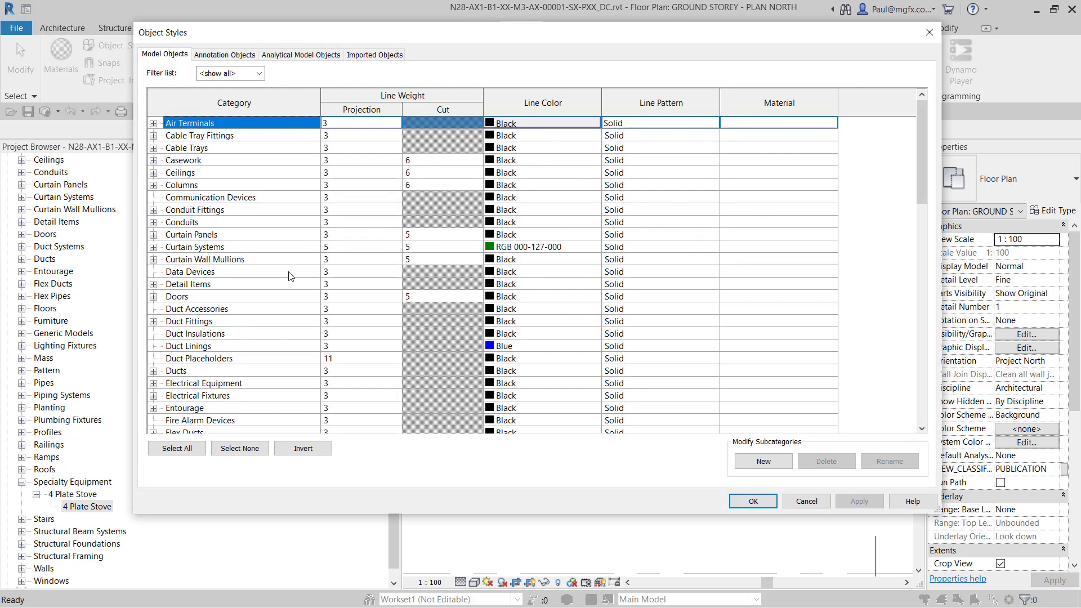
pyautogui.scroll(-3, 288, 272)
pyautogui.scroll(-2, 286, 296)
pyautogui.scroll(-3, 284, 312)
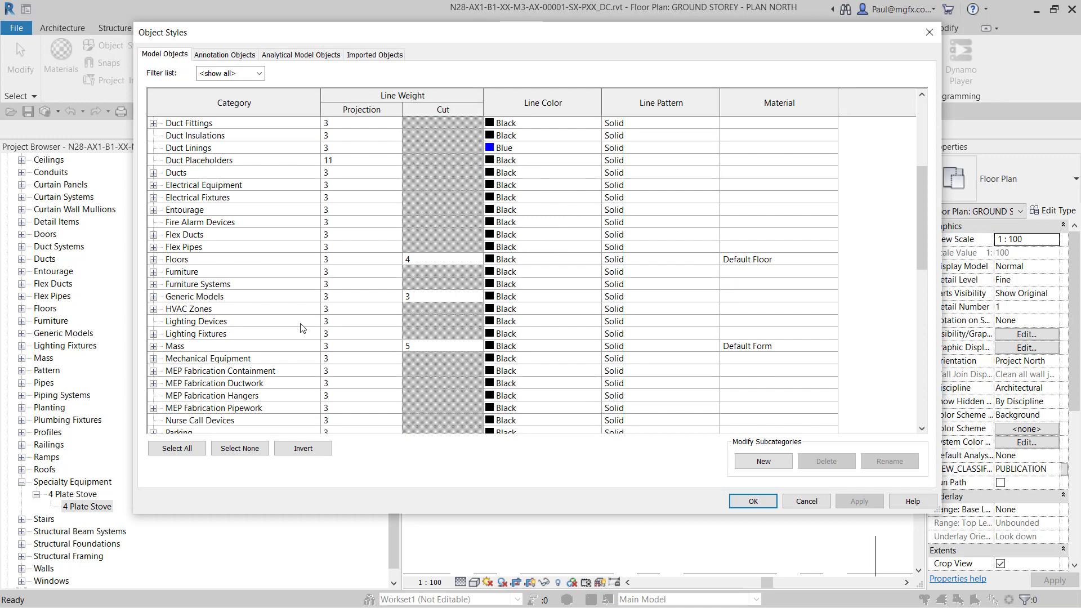
pyautogui.scroll(-2, 283, 327)
pyautogui.scroll(-4, 283, 328)
pyautogui.scroll(-3, 286, 327)
pyautogui.scroll(-2, 289, 328)
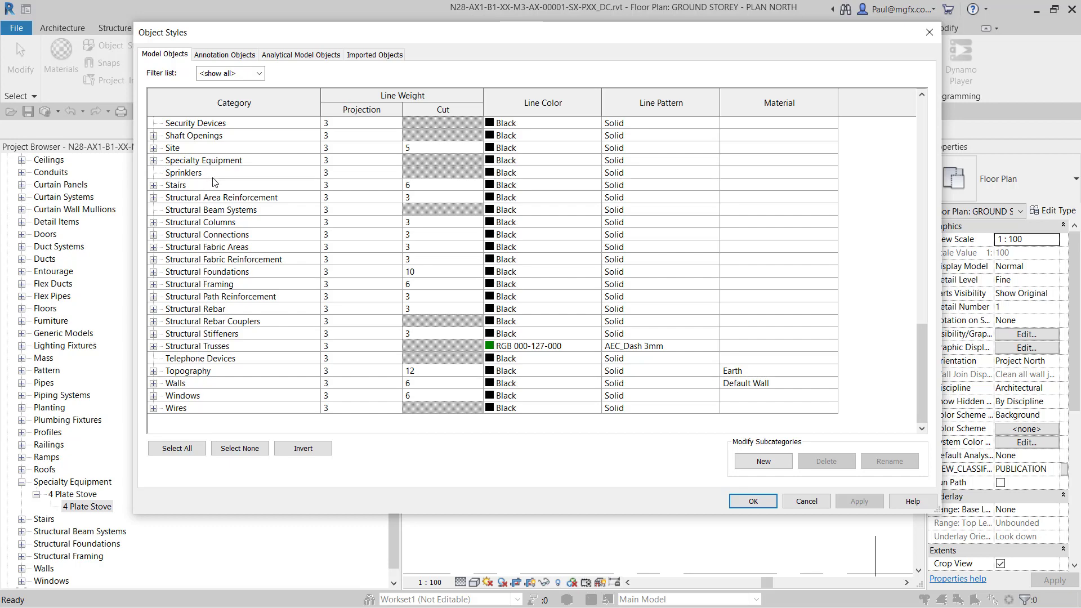
pyautogui.click(153, 161)
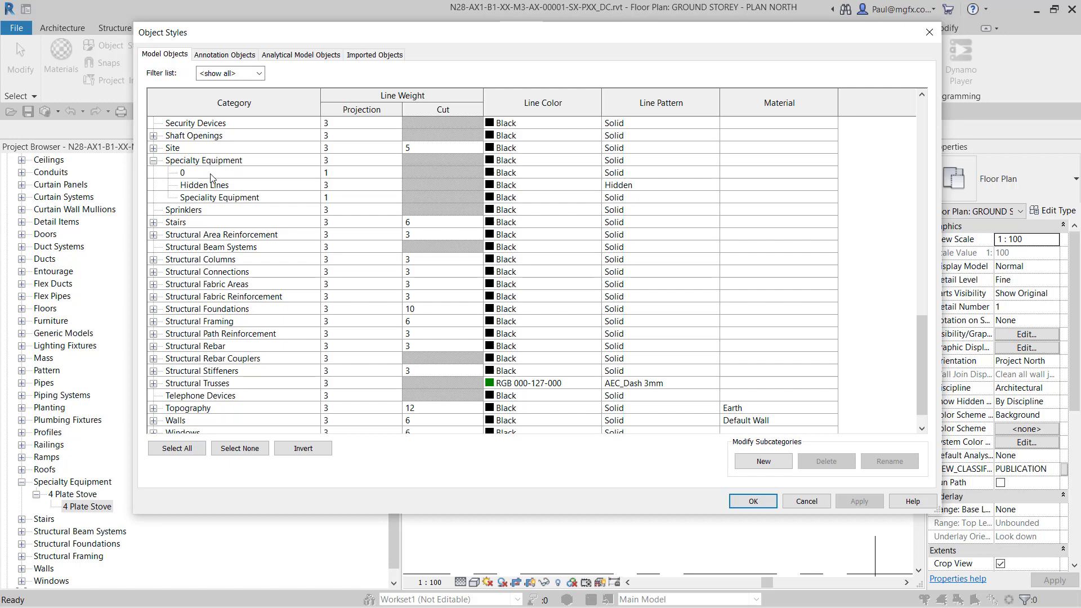
# Check the imported subcategory 0, then bring up the Line Color choices for Specialty Equipment.
pyautogui.click(211, 174)
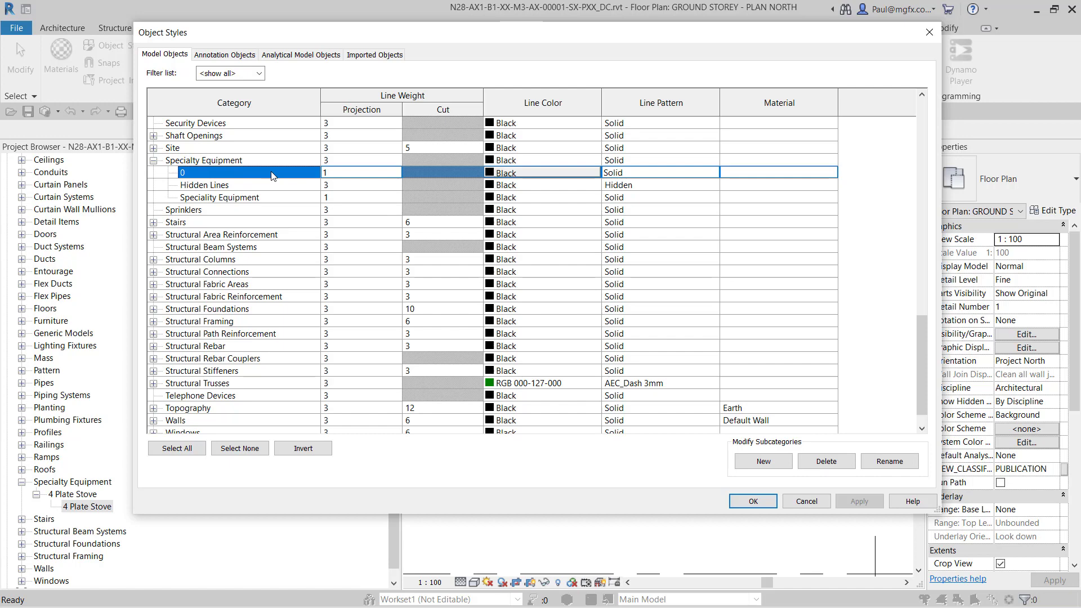
pyautogui.click(223, 160)
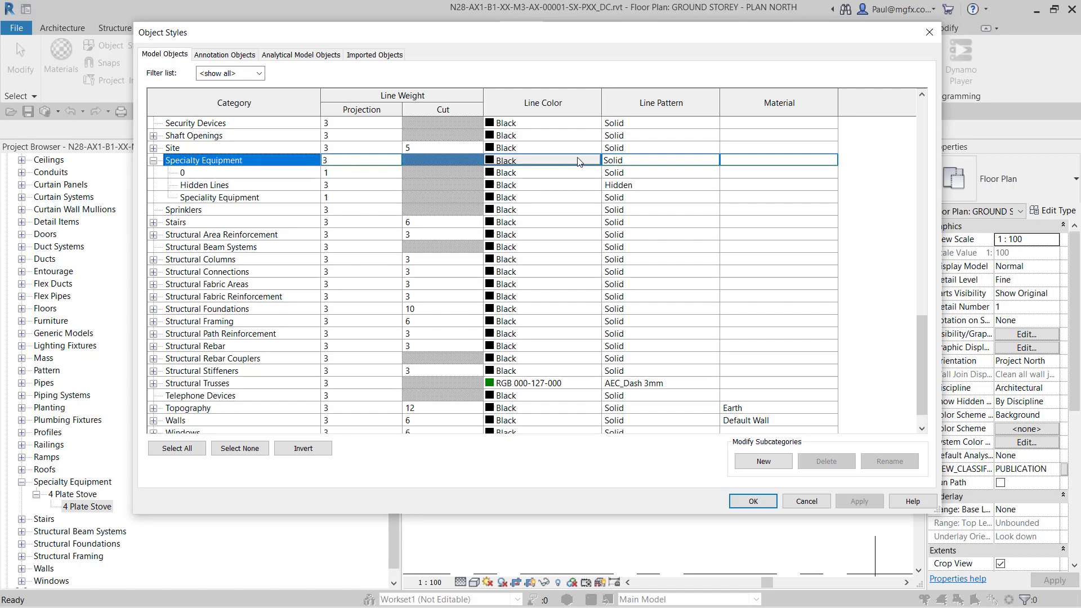
pyautogui.click(541, 160)
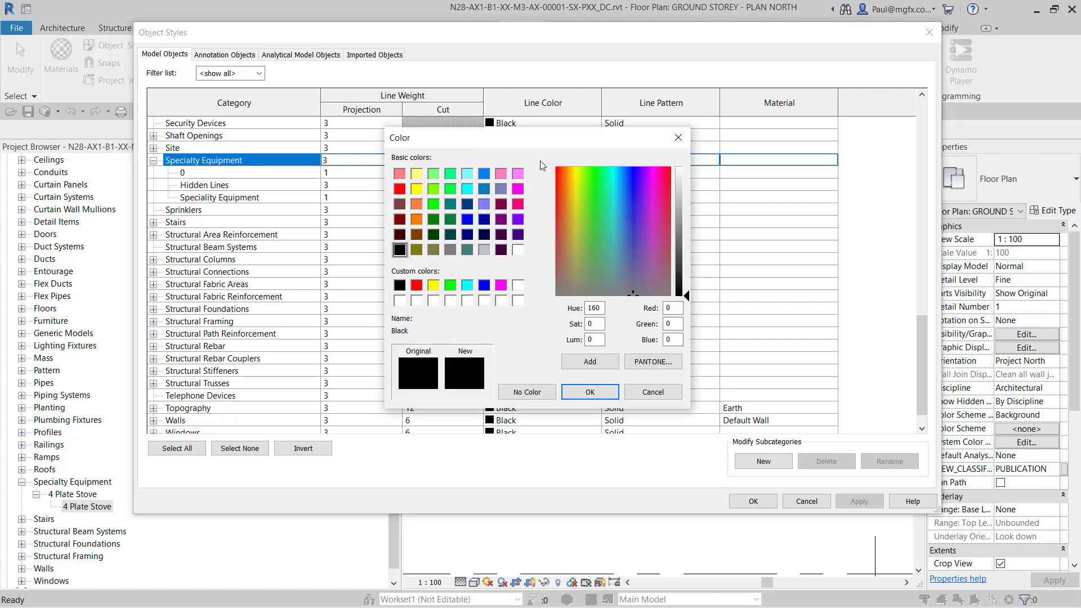
# Set the Specialty Equipment line colour to blue and confirm Object Styles.
pyautogui.click(485, 286)
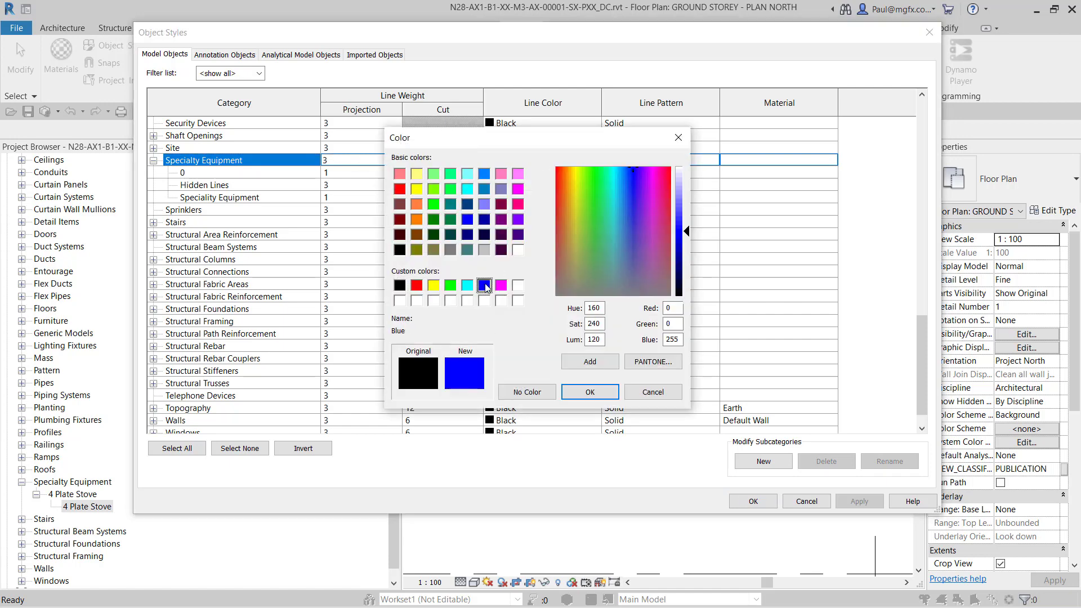
pyautogui.click(590, 392)
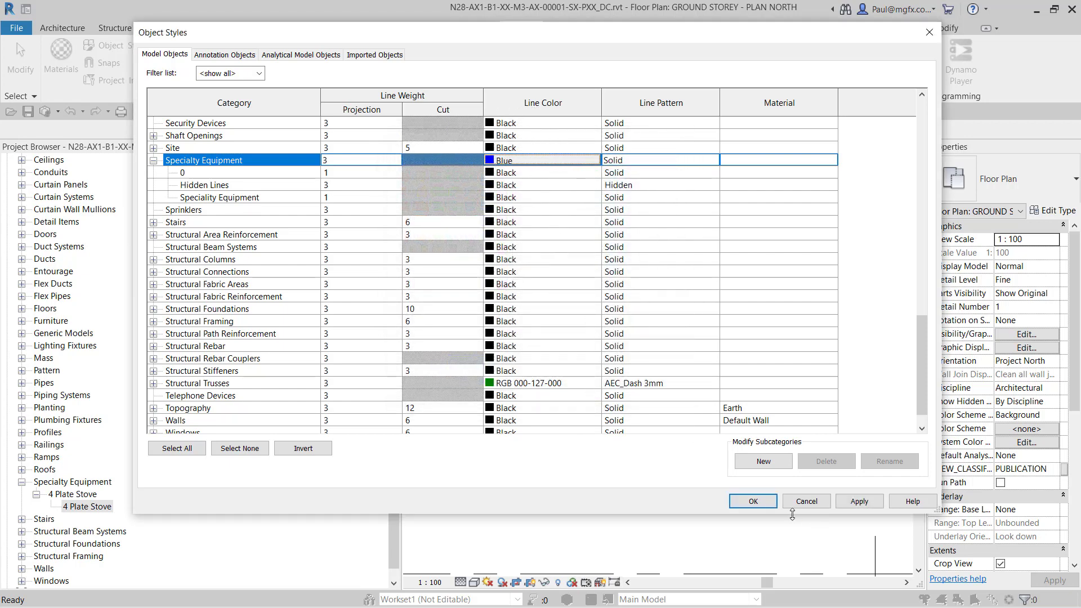
pyautogui.click(754, 503)
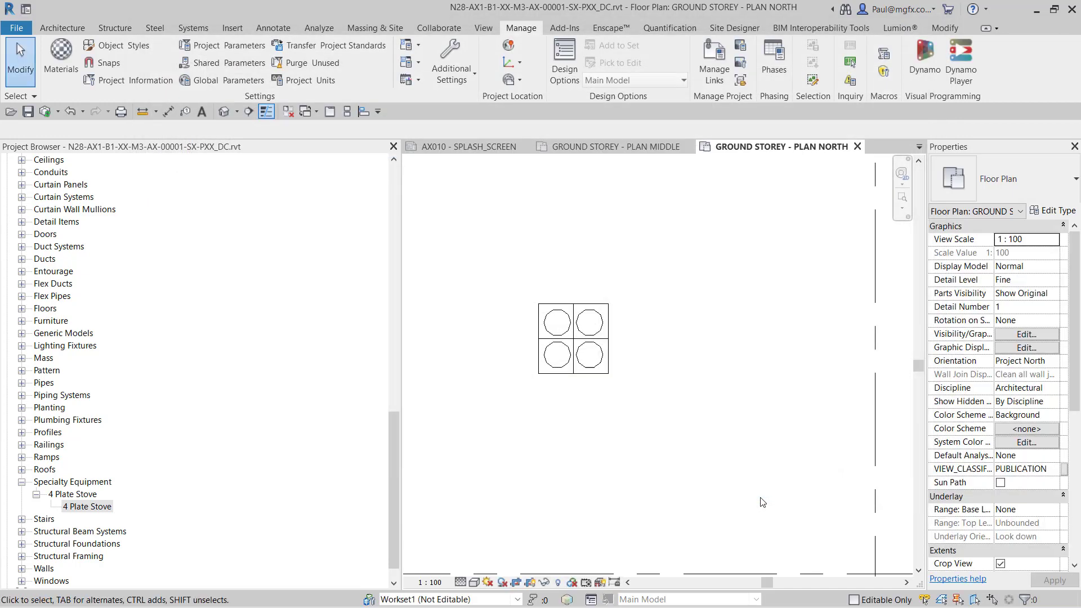
# Switch the Plan North view to Shaded visual style so the stove shows blue.
pyautogui.click(592, 350)
pyautogui.scroll(4, 608, 355)
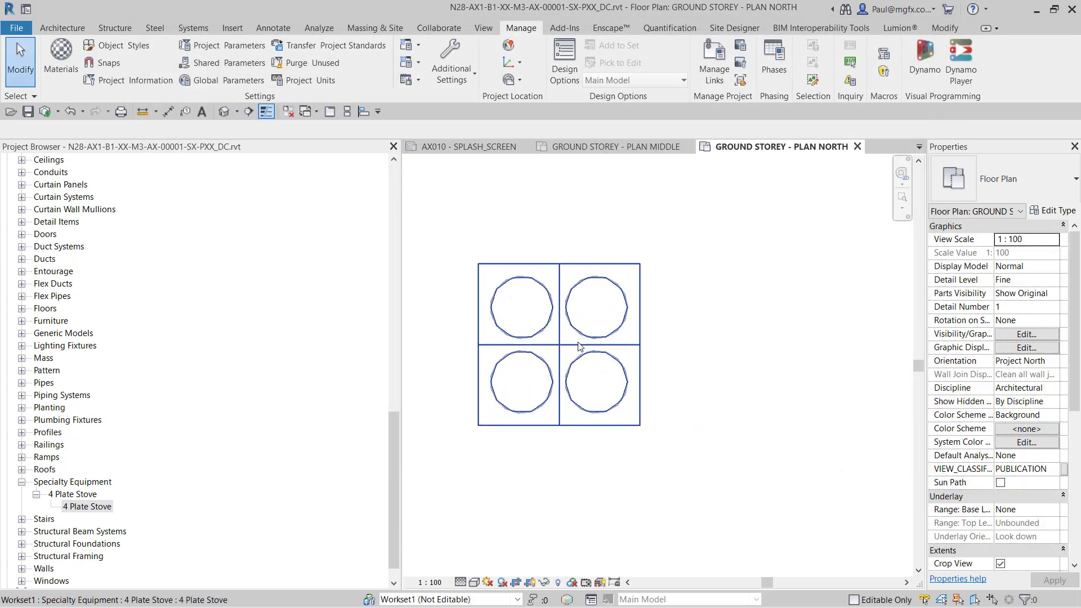
pyautogui.scroll(3, 624, 405)
pyautogui.click(650, 441)
pyautogui.click(475, 583)
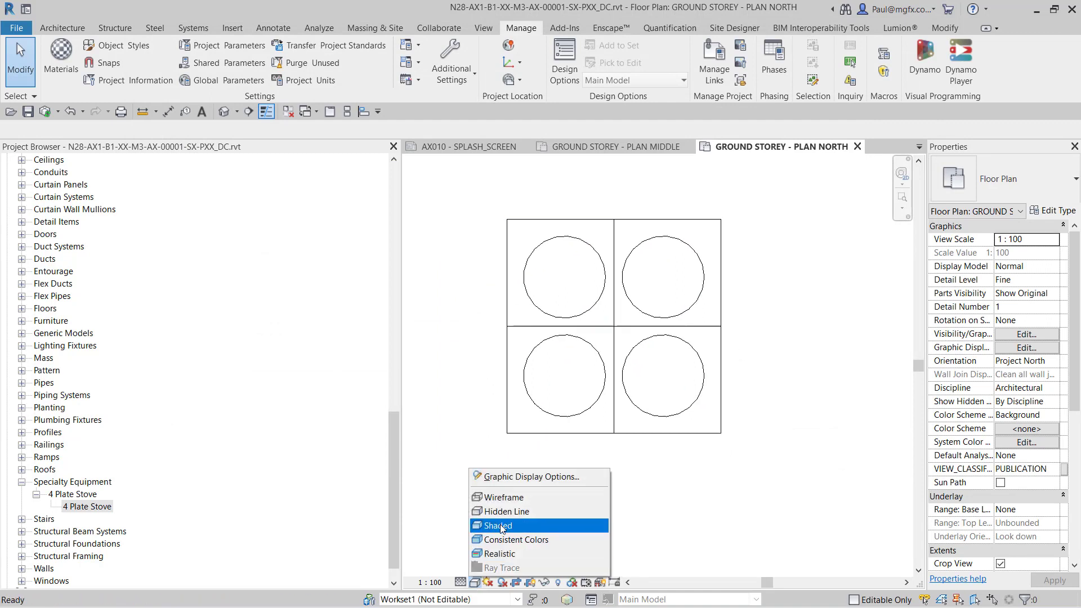
pyautogui.click(501, 524)
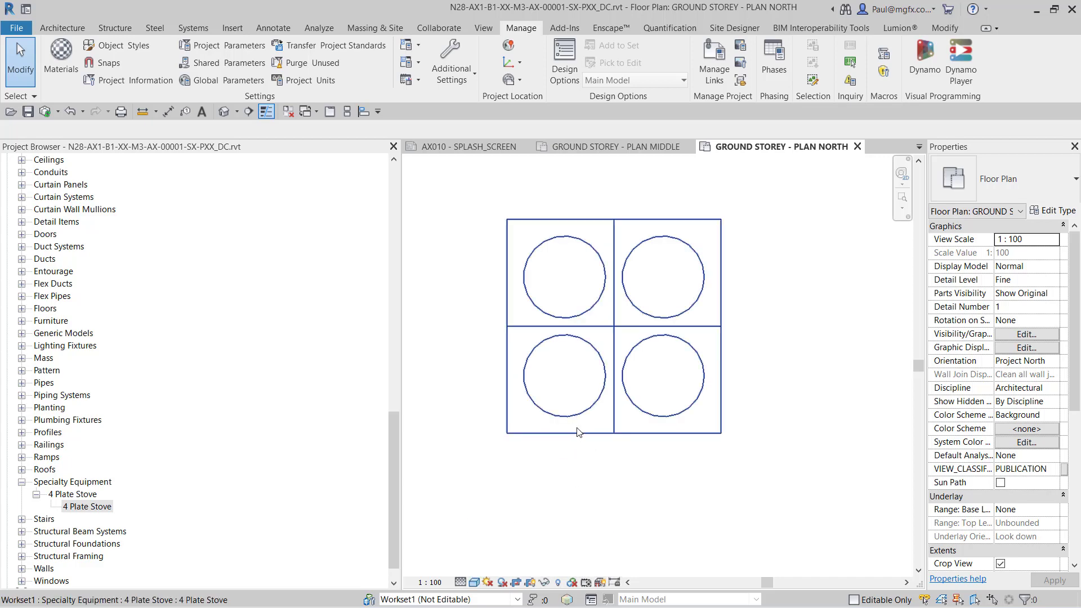
pyautogui.scroll(-2, 578, 432)
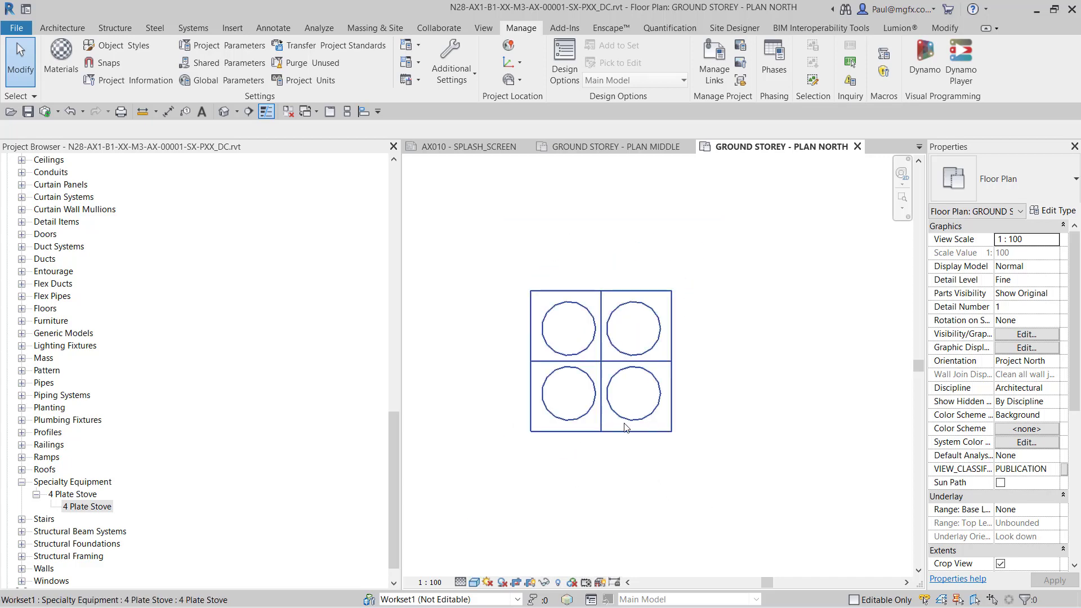
# Select the placed 4 Plate Stove and open its family for editing.
pyautogui.click(568, 393)
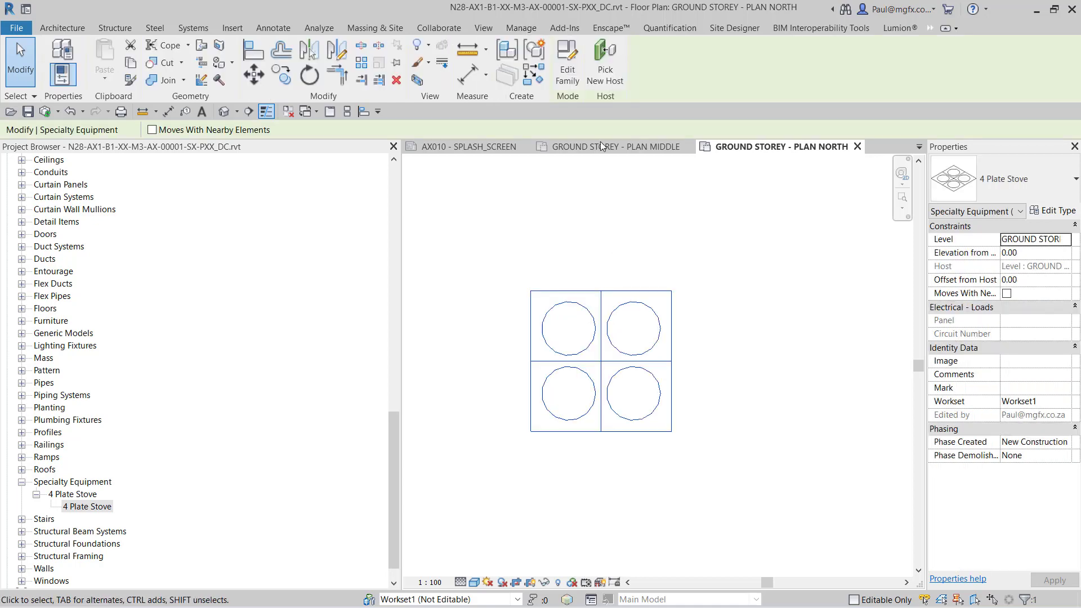
pyautogui.click(563, 66)
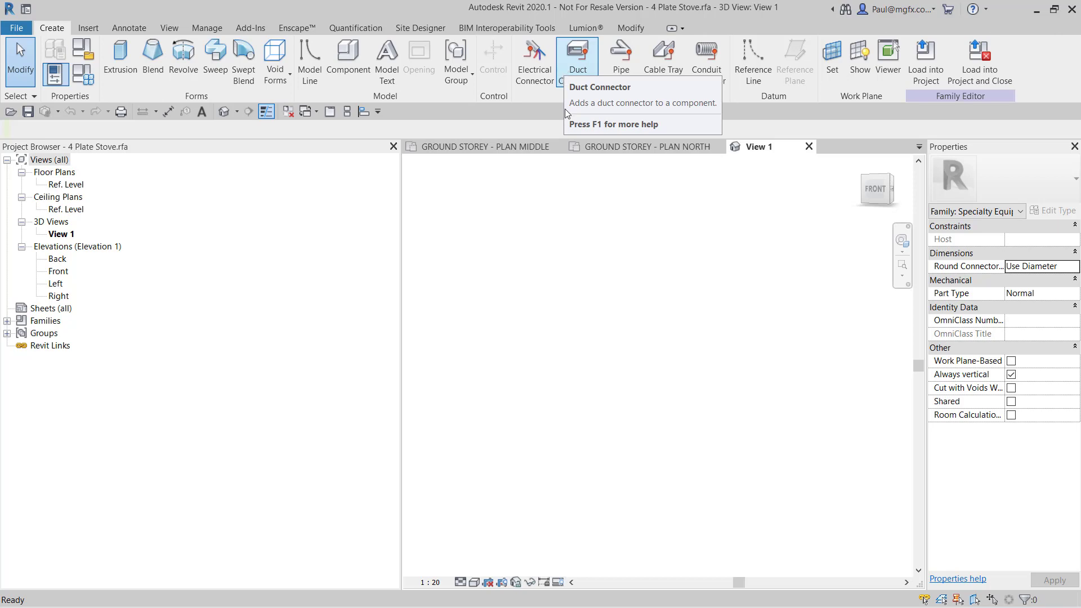
# In the Ref. Level plan, check the subcategory of the dividing lines and the top-left plate circle.
pyautogui.doubleClick(65, 184)
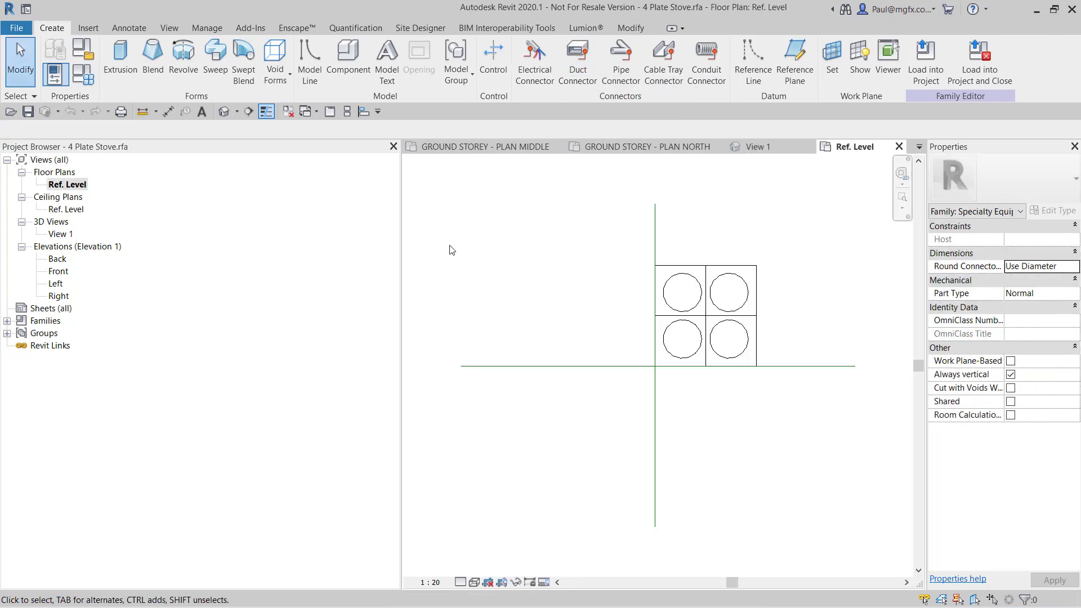
pyautogui.scroll(2, 728, 258)
pyautogui.scroll(1, 713, 291)
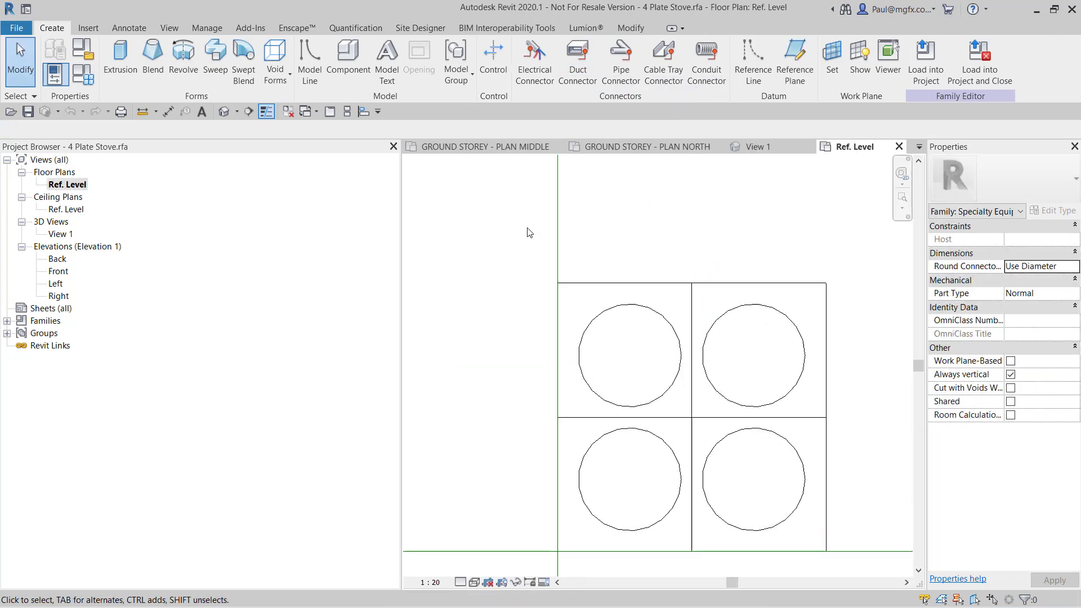
pyautogui.scroll(-2, 574, 241)
pyautogui.moveTo(676, 253); pyautogui.dragTo(671, 242, button='middle')
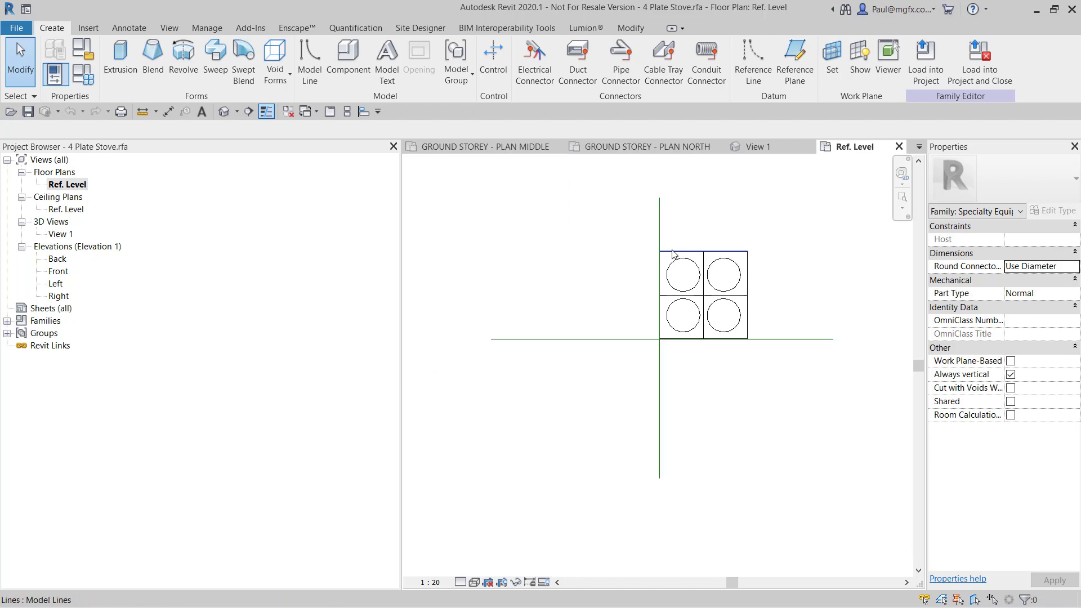
pyautogui.scroll(2, 726, 274)
pyautogui.scroll(1, 726, 275)
pyautogui.click(718, 253)
pyautogui.keyDown('ctrl'); pyautogui.click(640, 219); pyautogui.keyUp('ctrl')
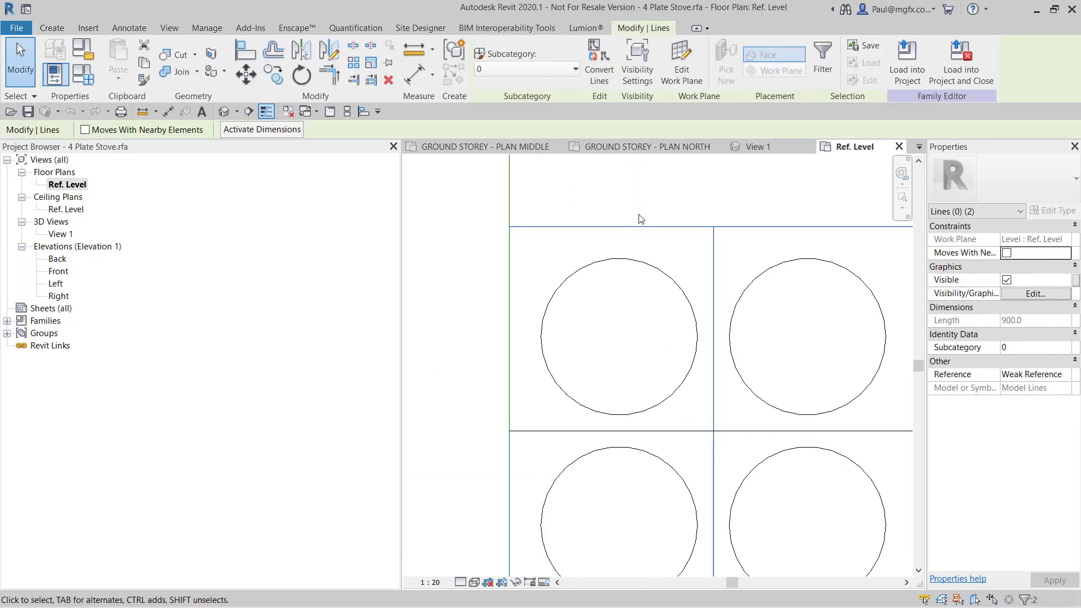
pyautogui.click(629, 300)
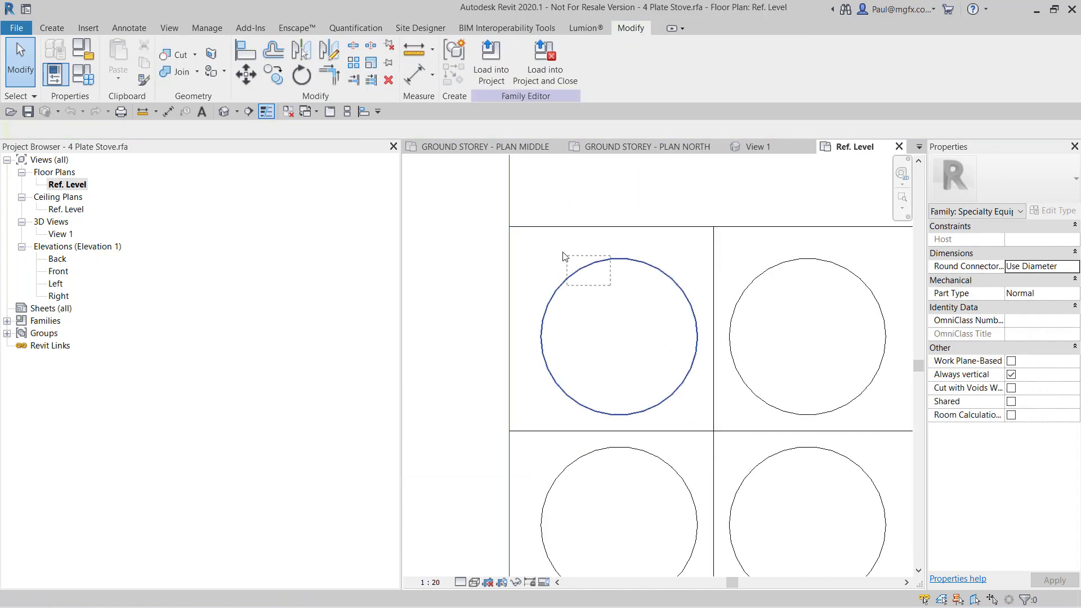
pyautogui.click(566, 258)
pyautogui.click(524, 70)
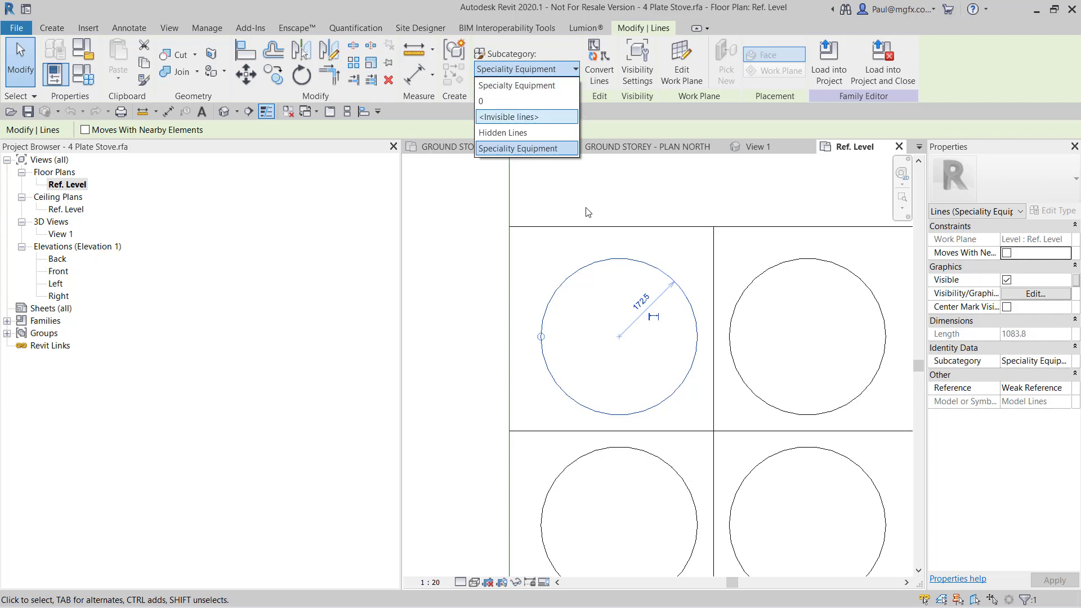
pyautogui.click(519, 211)
pyautogui.scroll(-2, 591, 279)
# Select all four plate circles and reassign them from Speciality Equipment to Specialty Equipment.
pyautogui.keyDown('ctrl'); pyautogui.click(706, 289); pyautogui.keyUp('ctrl')
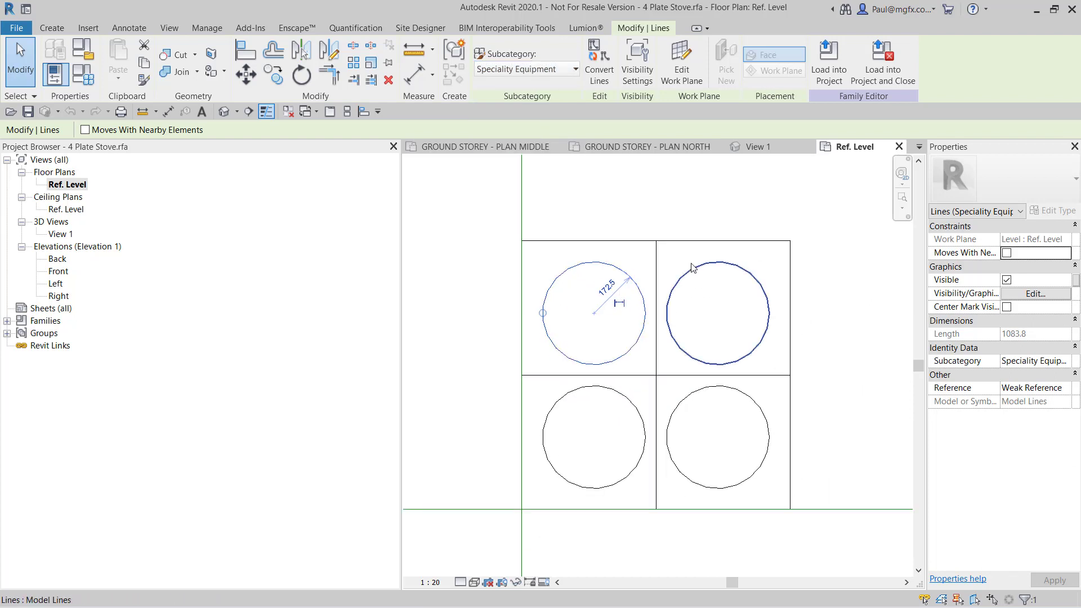
pyautogui.keyDown('ctrl'); pyautogui.click(695, 400); pyautogui.keyUp('ctrl')
pyautogui.keyDown('ctrl'); pyautogui.click(627, 420); pyautogui.keyUp('ctrl')
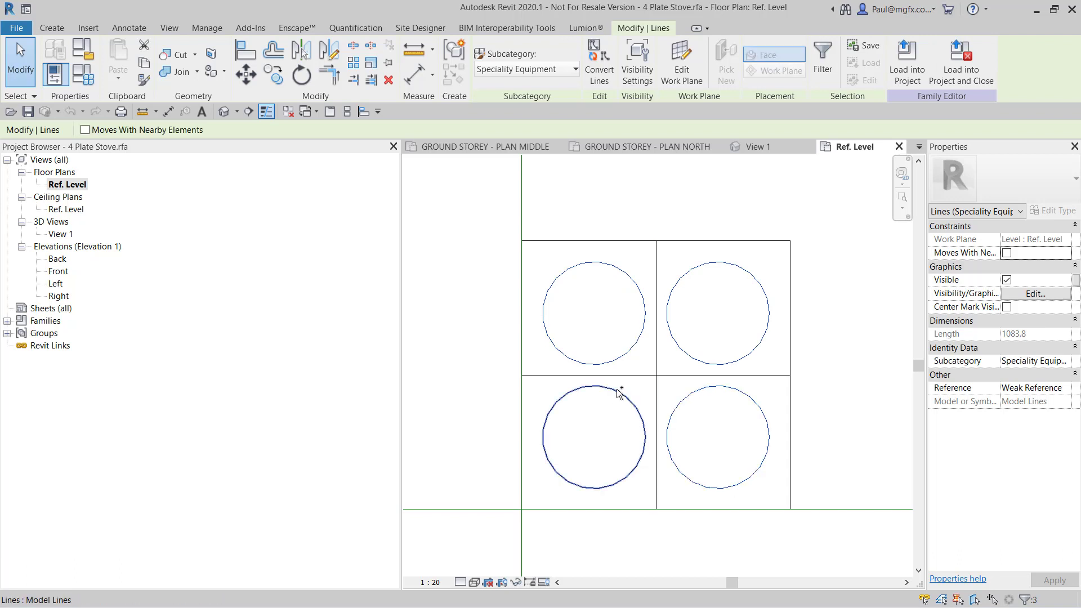
pyautogui.press('Escape')
pyautogui.scroll(-2, 553, 262)
pyautogui.scroll(1, 640, 300)
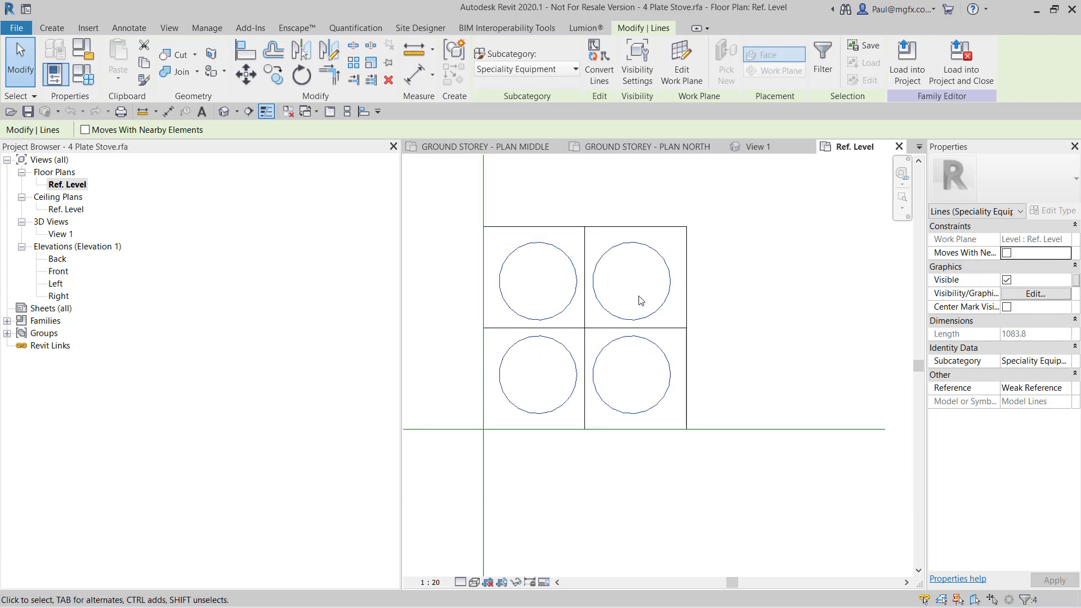
pyautogui.scroll(1, 574, 254)
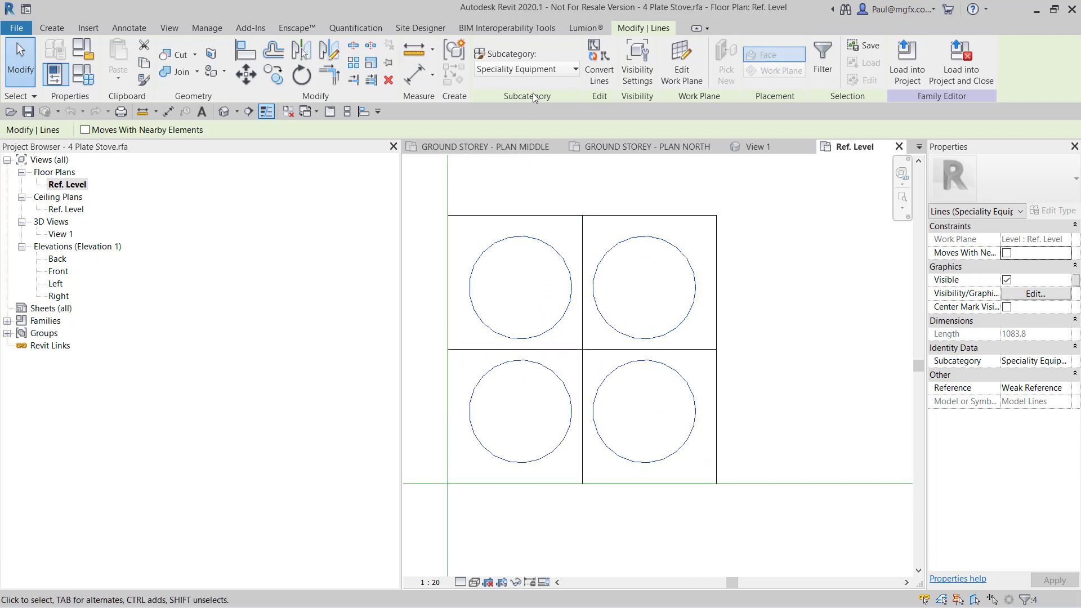
pyautogui.click(536, 73)
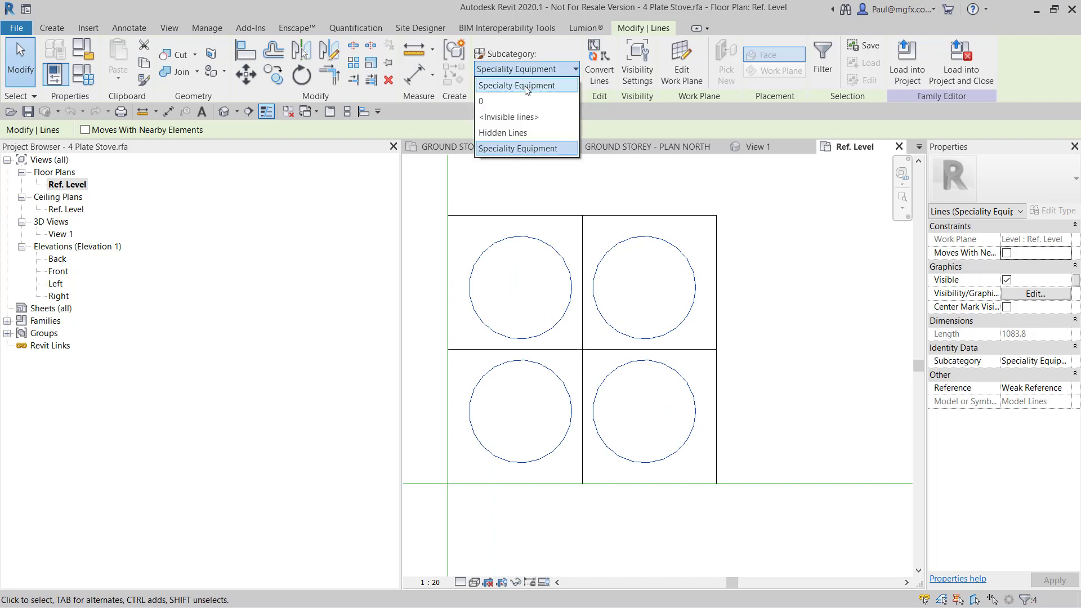
pyautogui.click(526, 88)
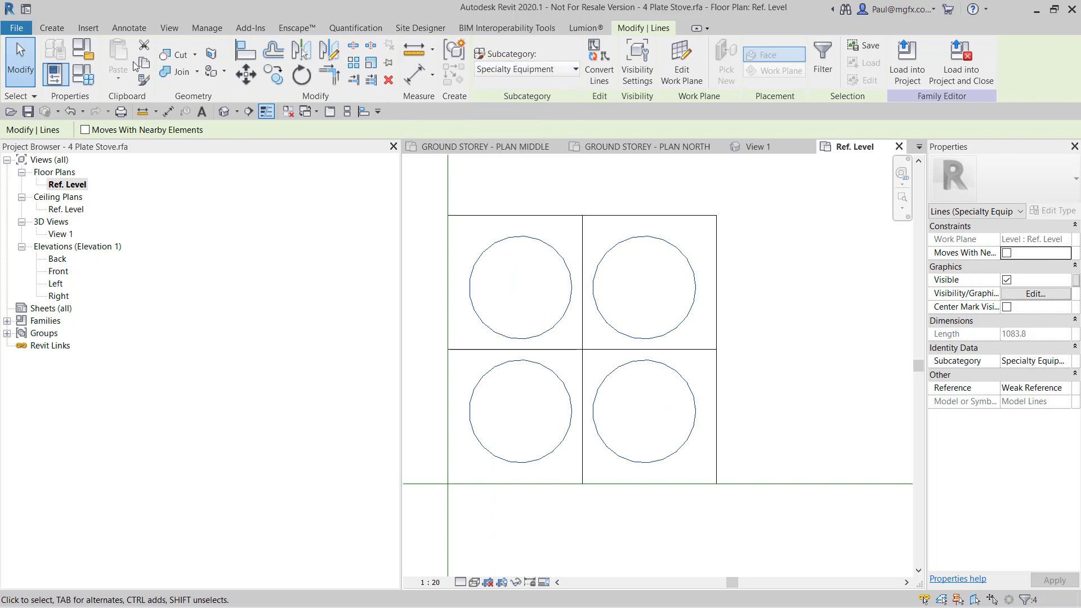
pyautogui.click(743, 181)
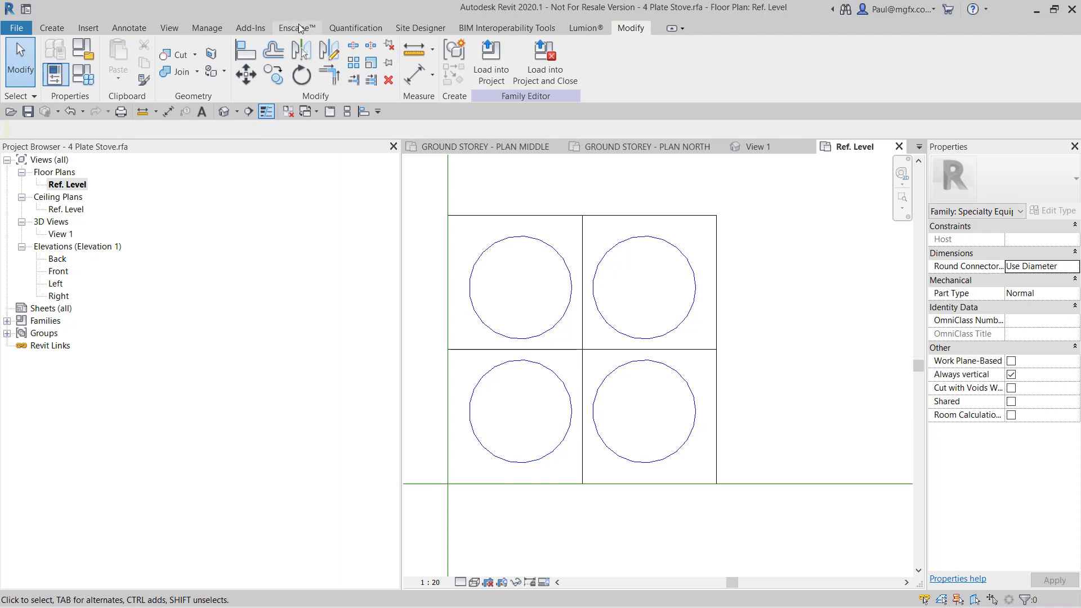
# Delete the misspelled Speciality Equipment subcategory in the family's Object Styles and accept.
pyautogui.click(204, 30)
pyautogui.click(95, 71)
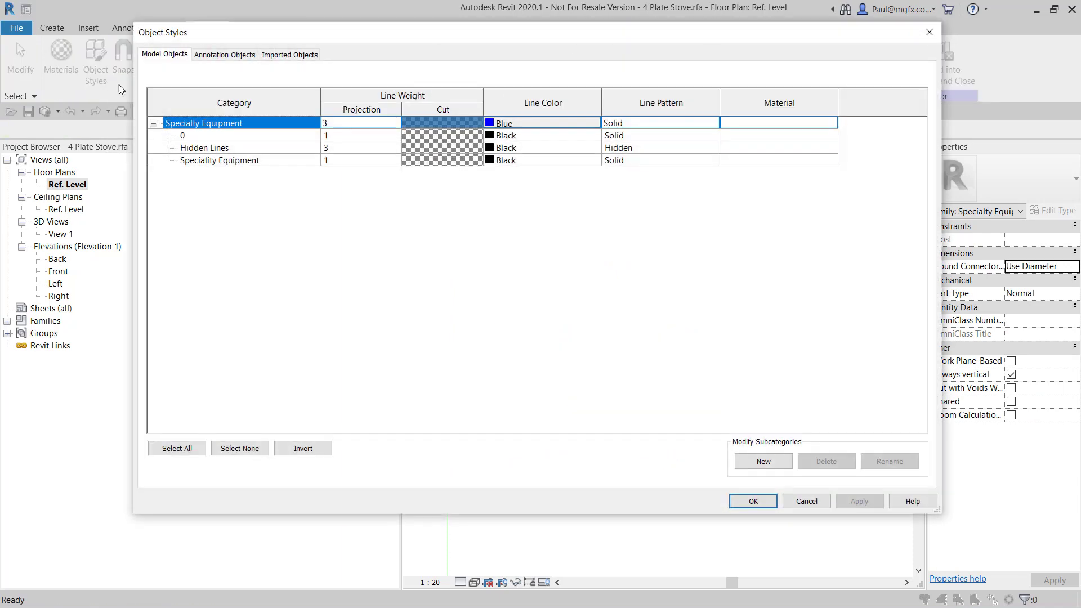
pyautogui.click(251, 161)
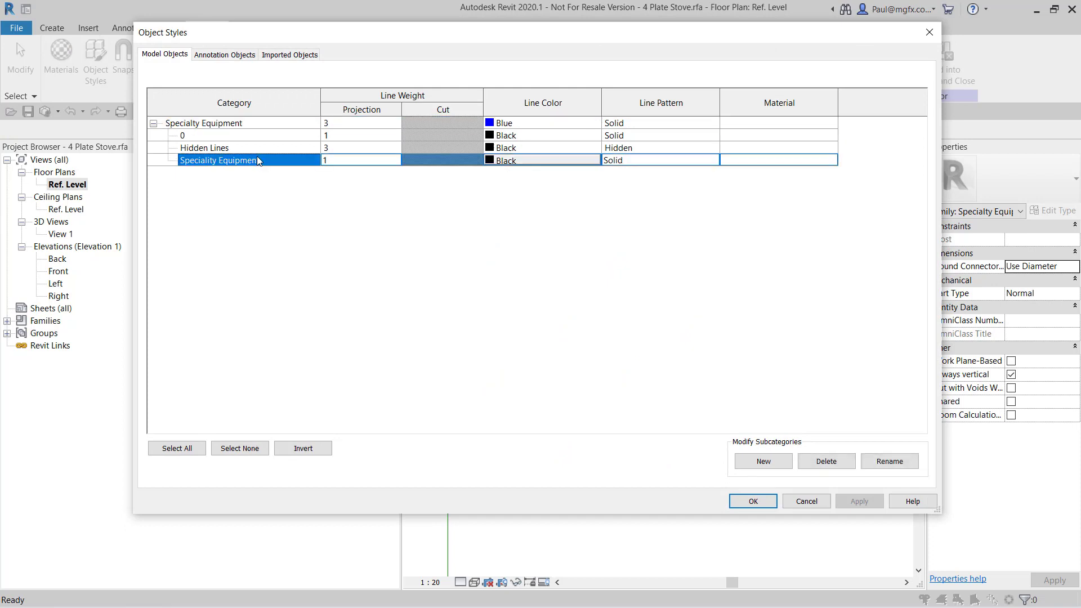
pyautogui.click(826, 462)
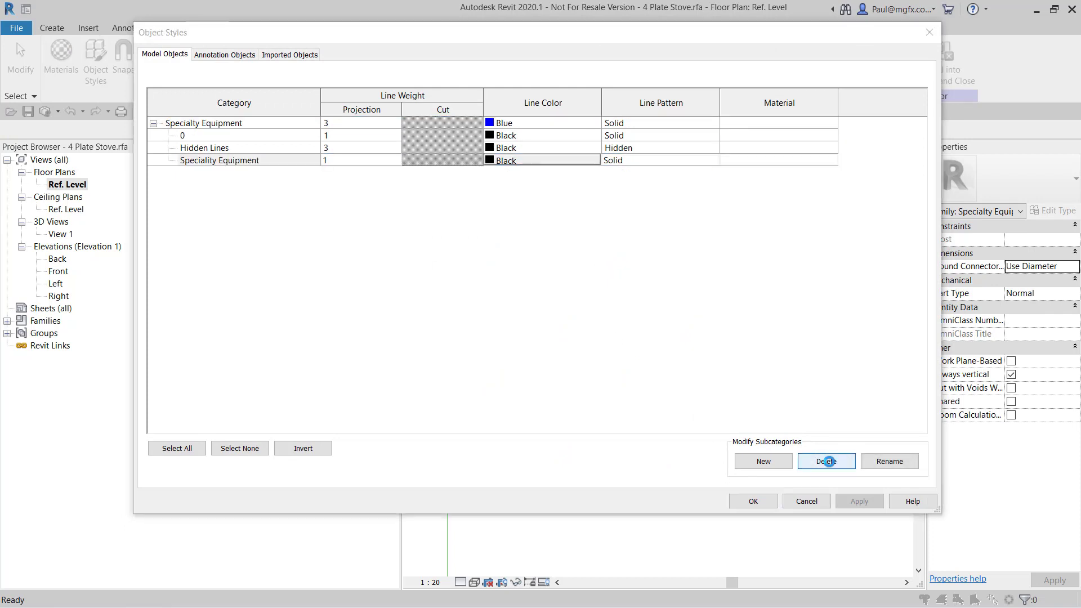
pyautogui.click(574, 322)
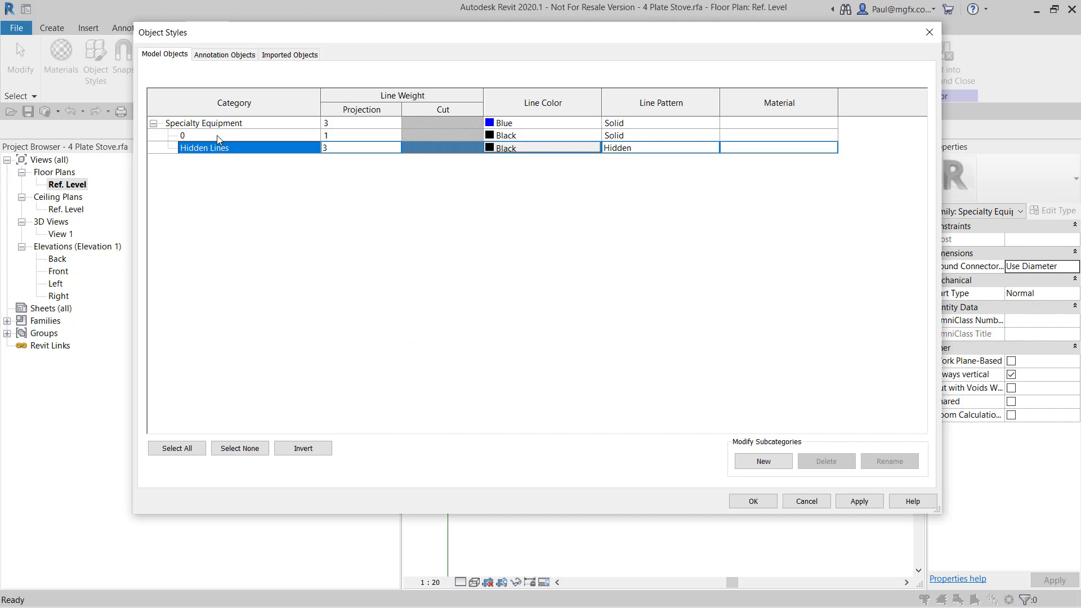
pyautogui.click(753, 502)
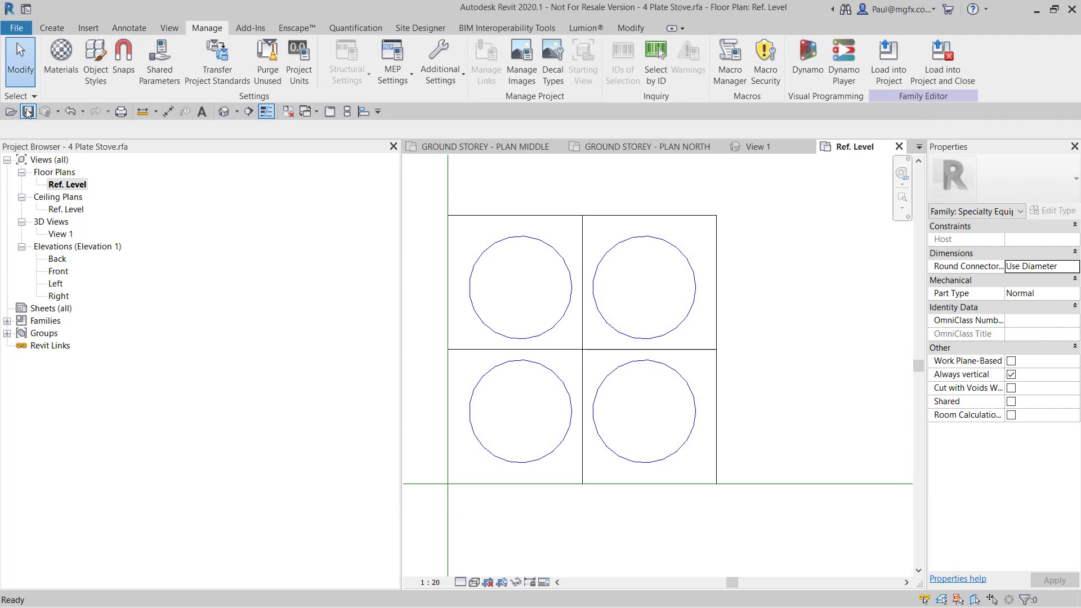
# Save the stove family, replacing the existing file.
pyautogui.click(28, 112)
pyautogui.click(521, 322)
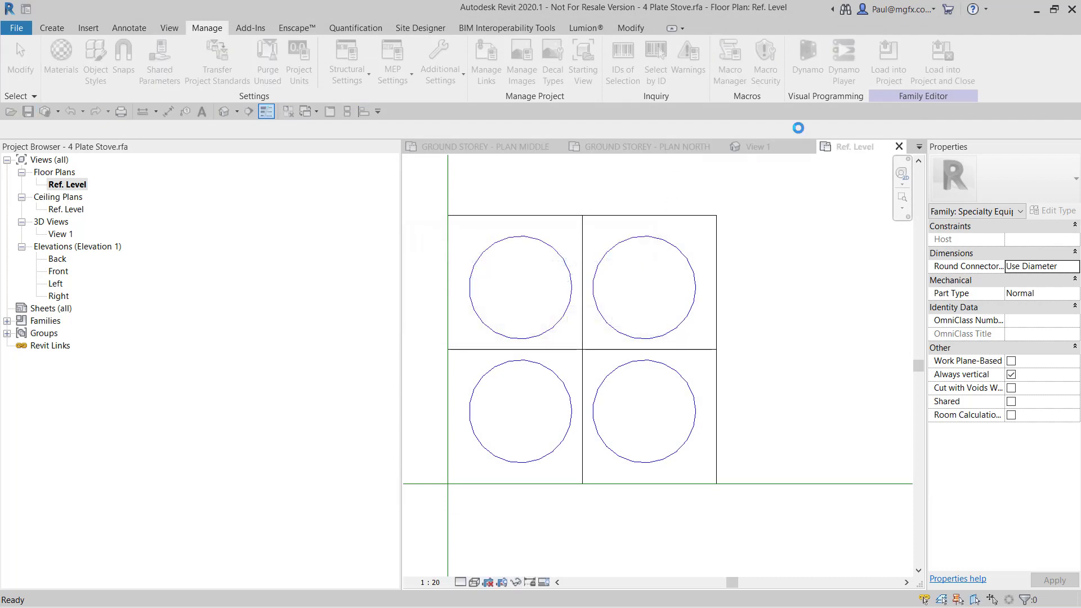
pyautogui.click(942, 63)
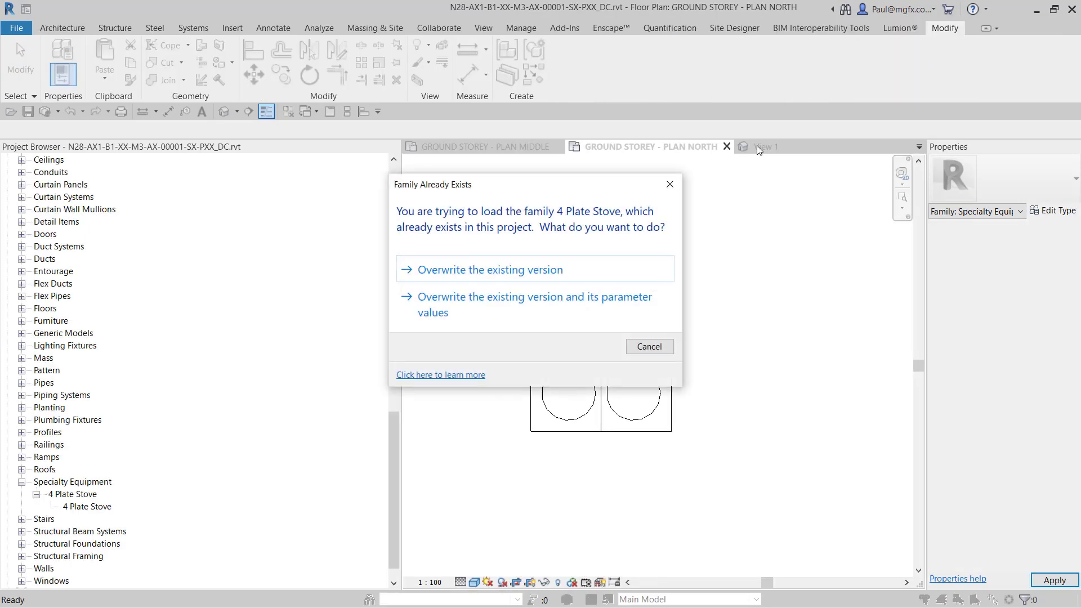
pyautogui.click(500, 302)
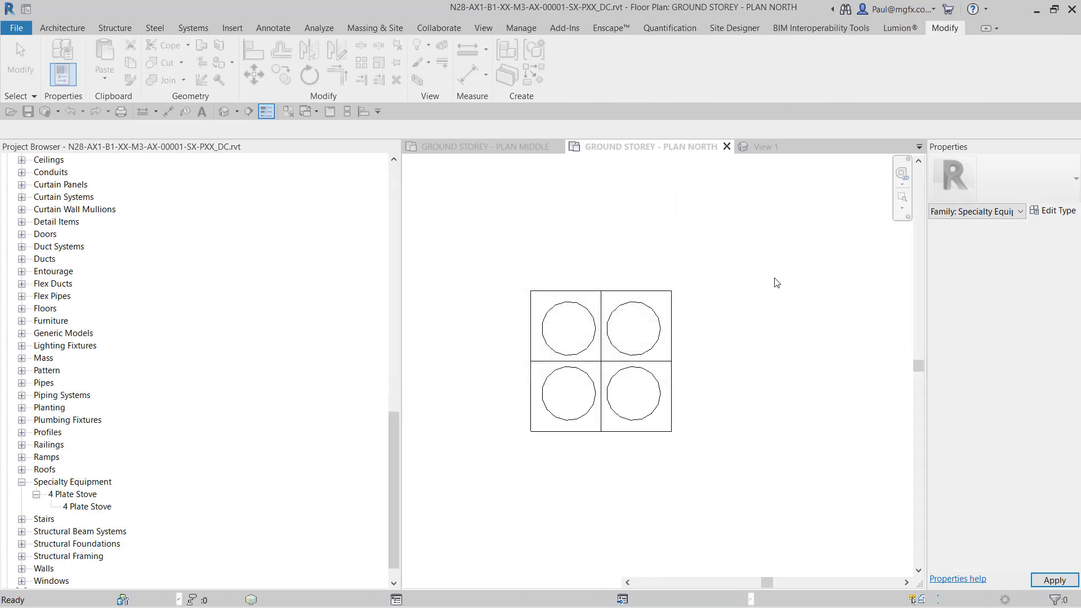
pyautogui.scroll(2, 744, 356)
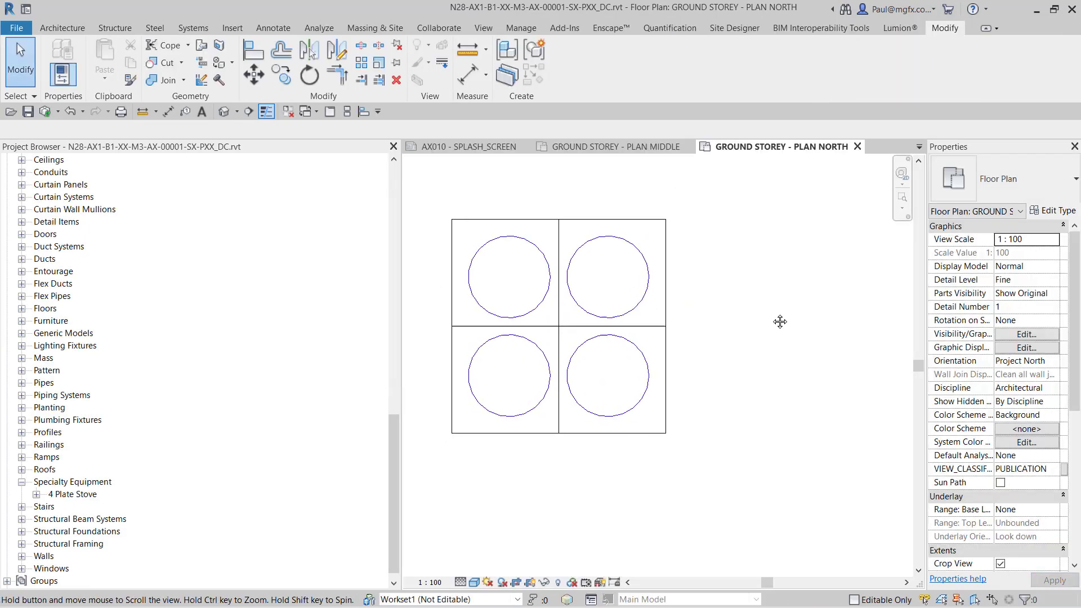
pyautogui.moveTo(777, 321)
pyautogui.mouseDown(button='middle')
pyautogui.moveTo(762, 288)
pyautogui.moveTo(777, 314)
pyautogui.mouseUp(button='middle')
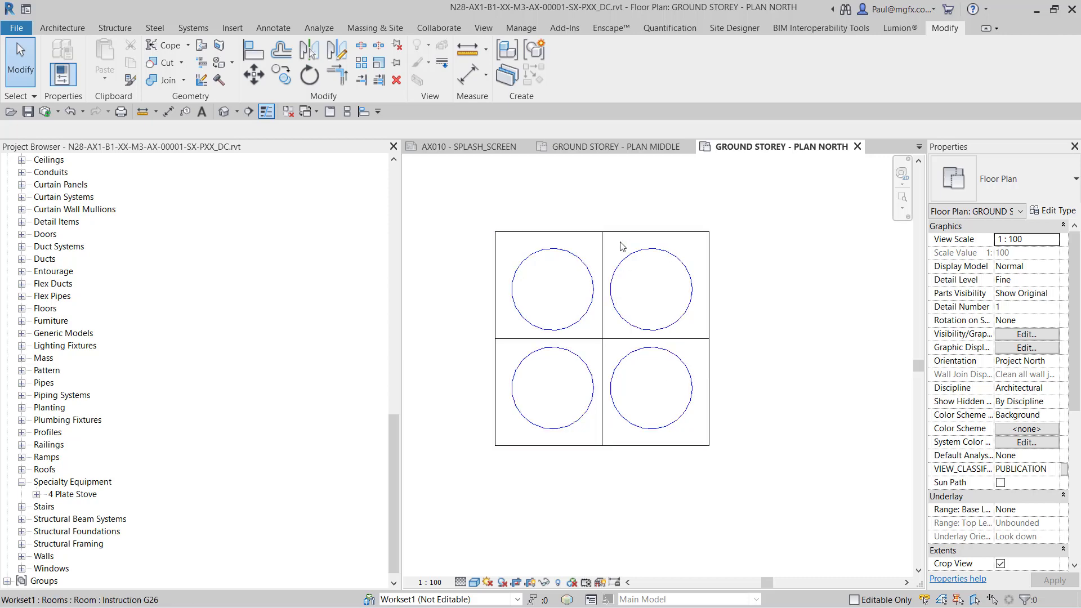
# Edit the selected 4 Plate Stove family and show its Ref. Level floor plan.
pyautogui.click(603, 245)
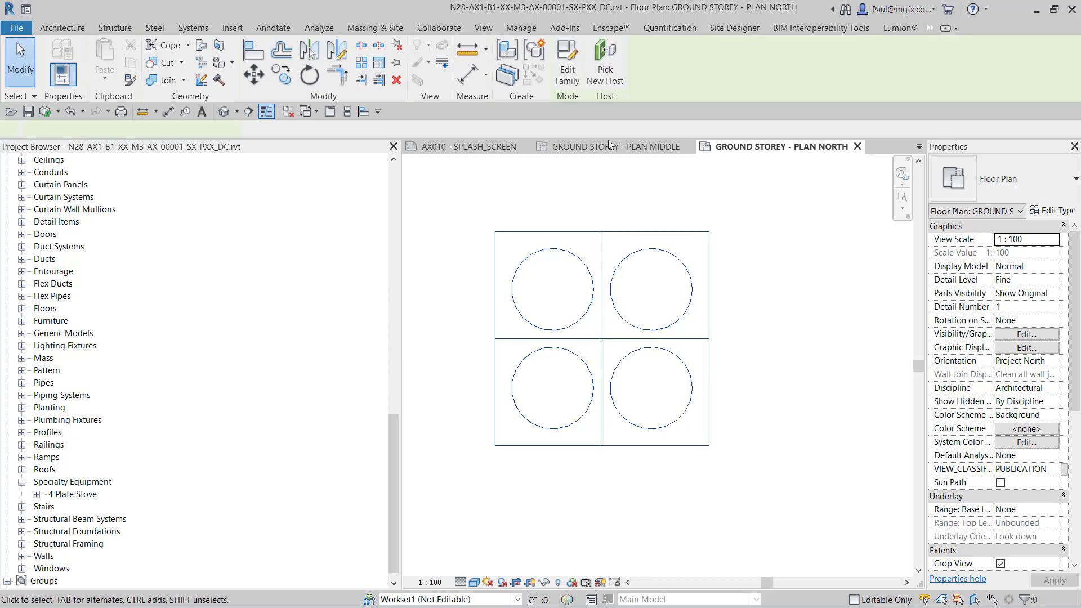
pyautogui.click(569, 70)
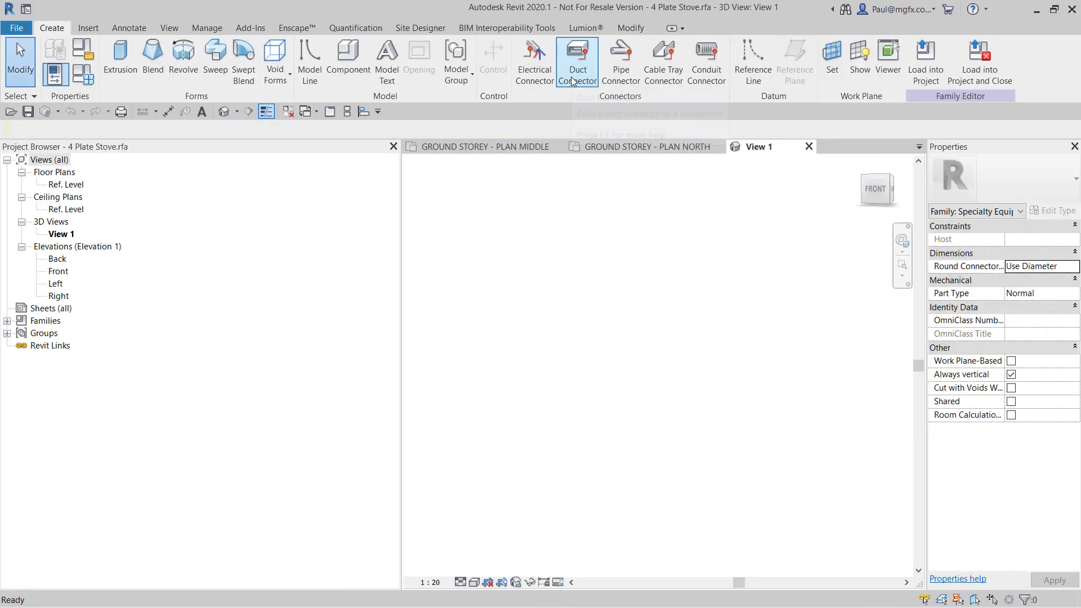
pyautogui.click(57, 184)
pyautogui.doubleClick(57, 185)
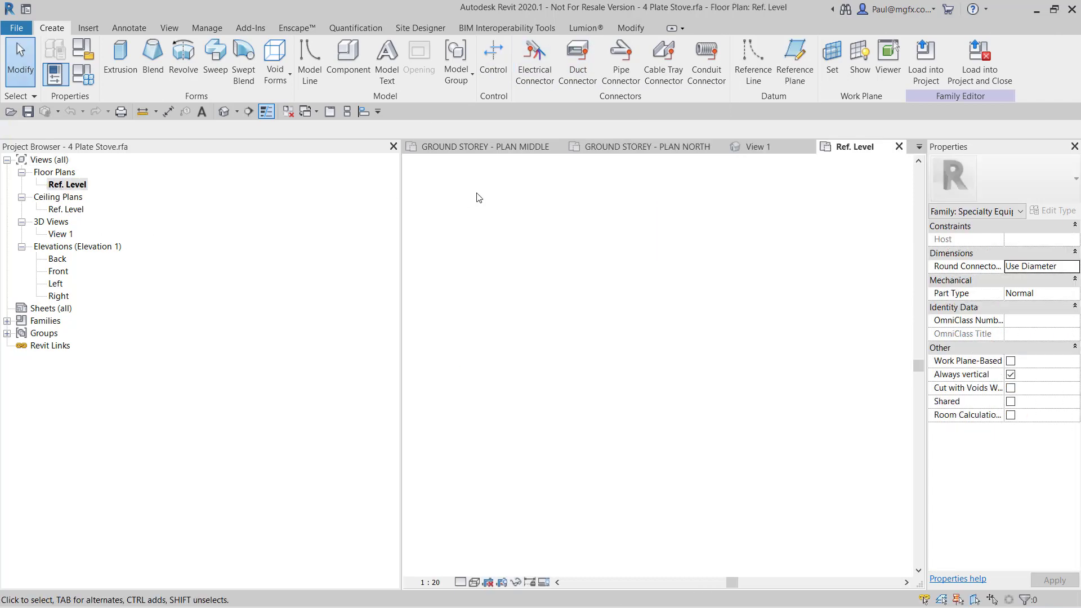
# Assign all the stove's lines to the Specialty Equipment subcategory and deselect.
pyautogui.moveTo(619, 245); pyautogui.dragTo(787, 393)
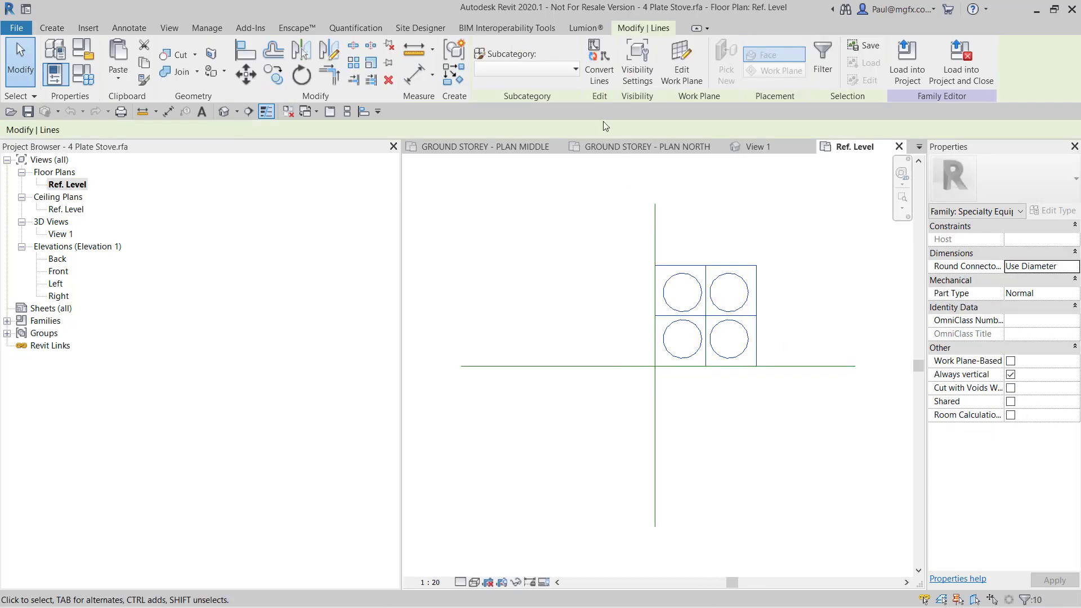
pyautogui.click(523, 70)
pyautogui.click(511, 87)
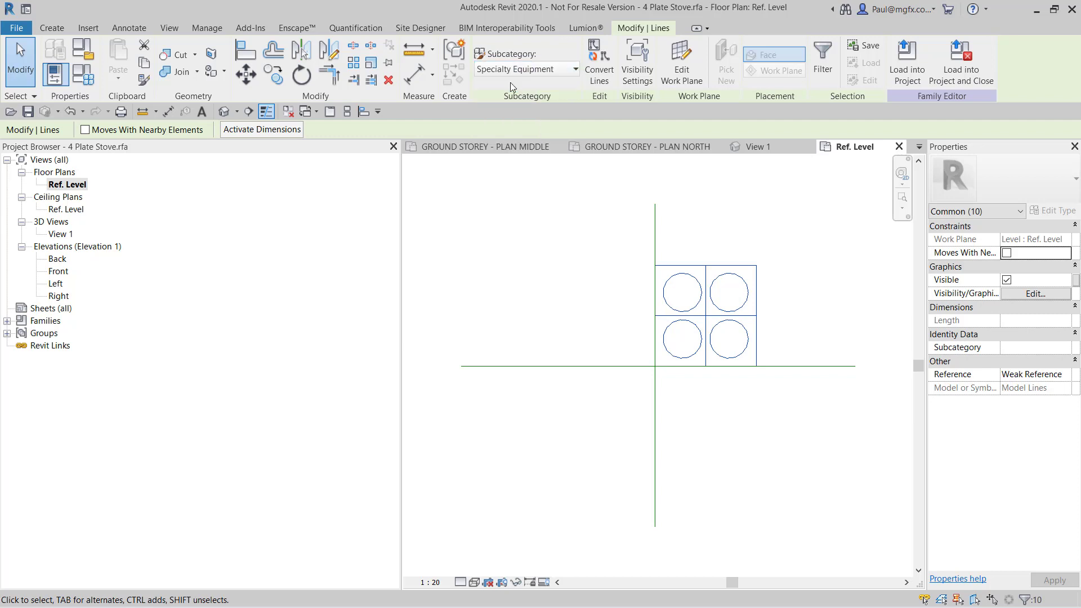
pyautogui.click(565, 253)
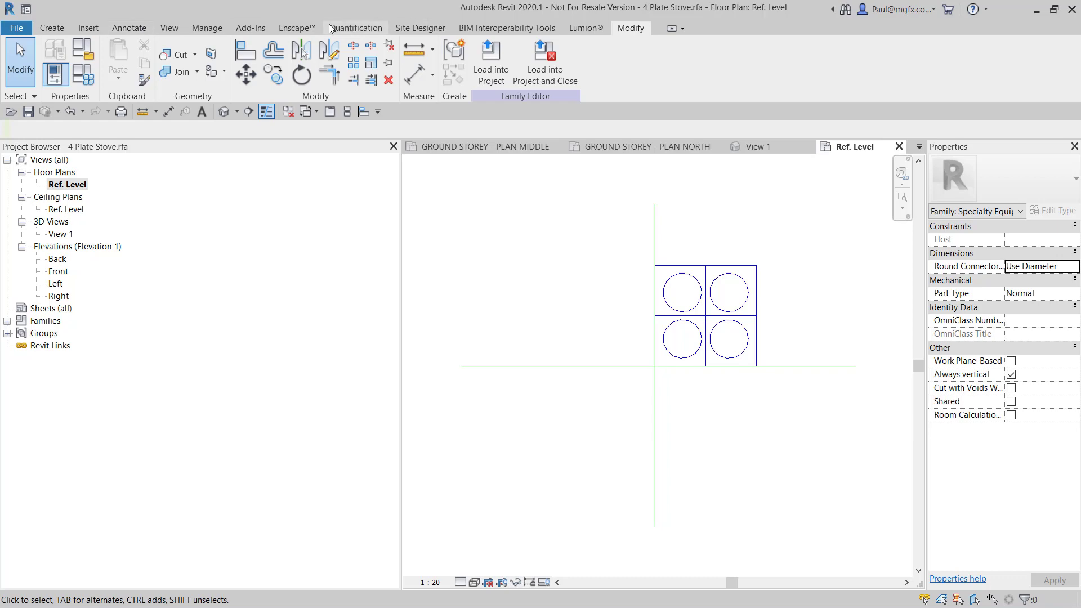
# Delete the 0 subcategory in the family's Object Styles and accept the change.
pyautogui.click(207, 29)
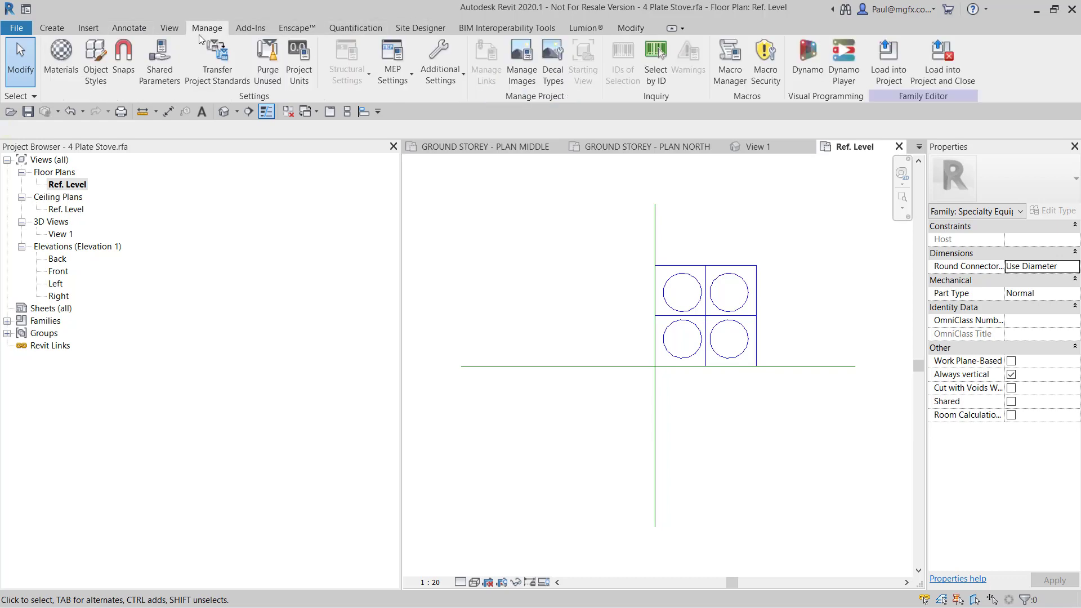
pyautogui.click(95, 68)
pyautogui.click(228, 137)
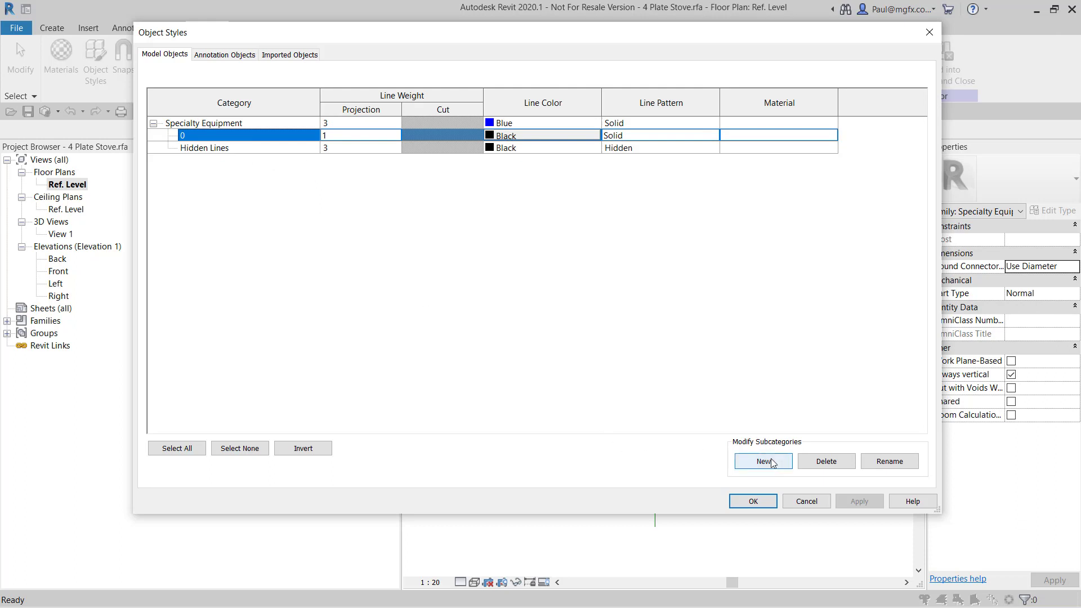
pyautogui.click(827, 461)
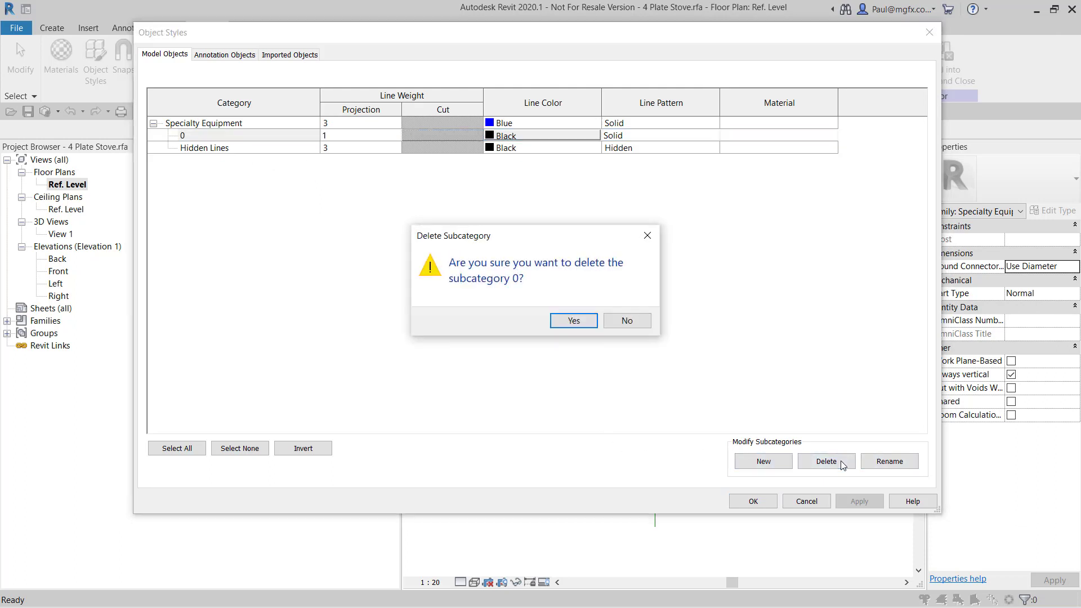
pyautogui.click(561, 321)
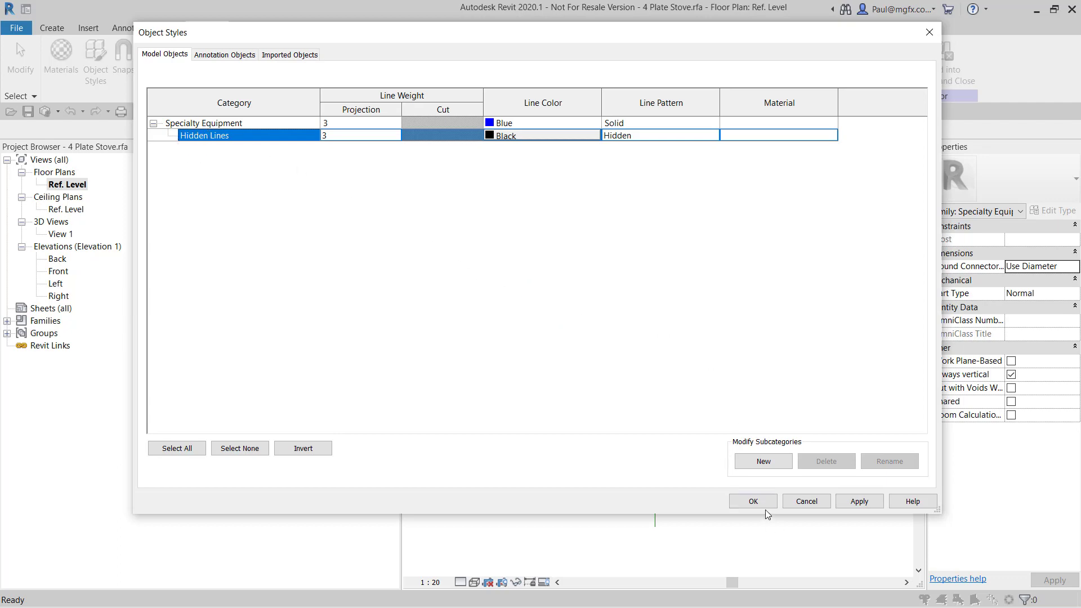
pyautogui.click(753, 501)
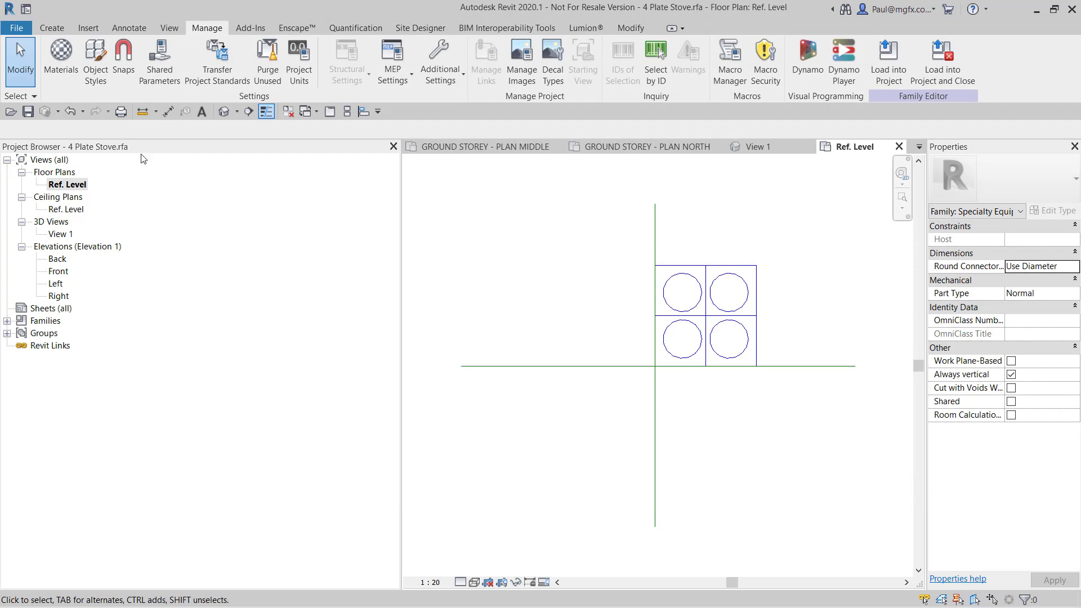
# Save the family replacing the file, then reload it into the project overwriting the existing version.
pyautogui.click(28, 112)
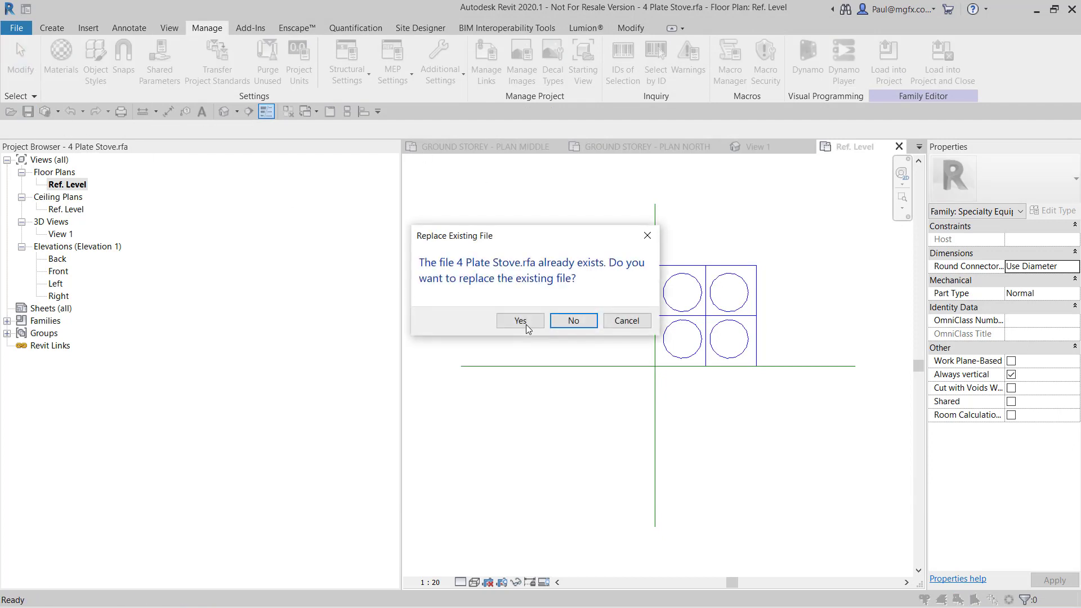
pyautogui.click(521, 321)
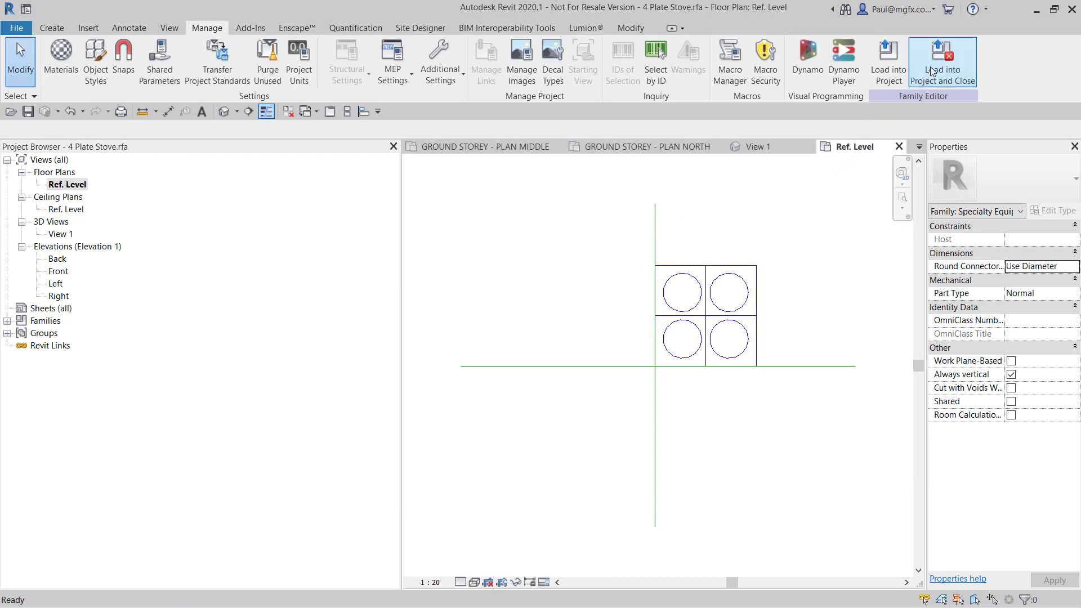
pyautogui.click(930, 66)
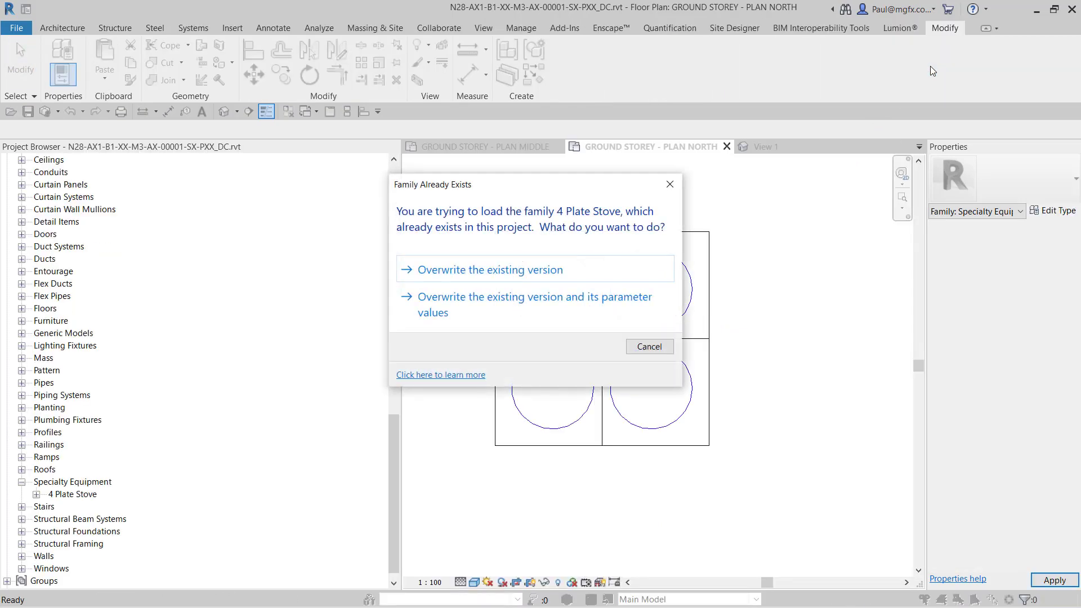
pyautogui.click(535, 304)
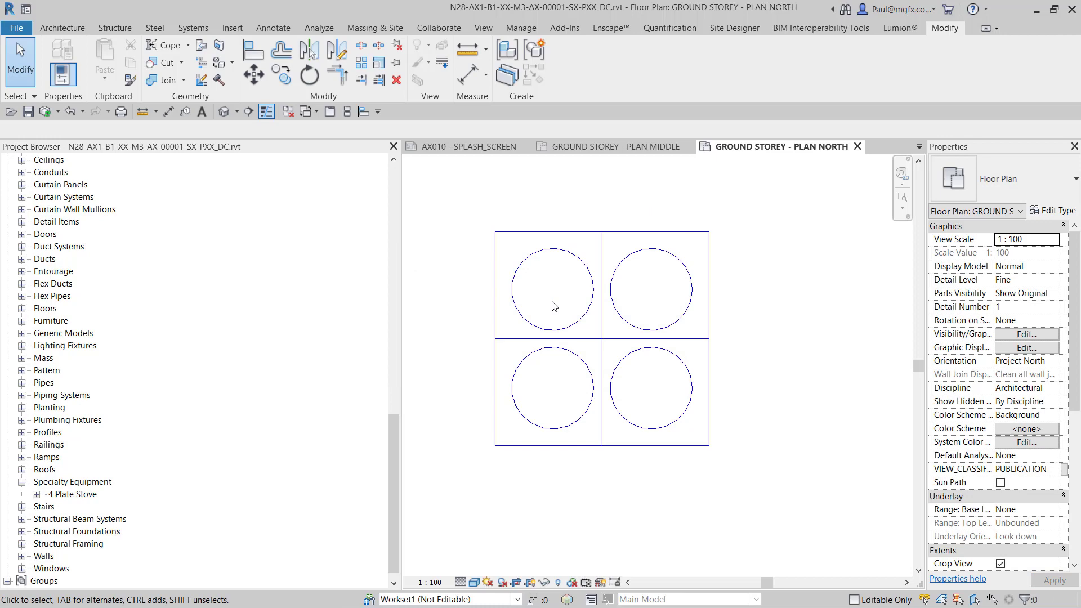
# In the project's Object Styles, delete the 0 subcategory under Specialty Equipment.
pyautogui.click(521, 28)
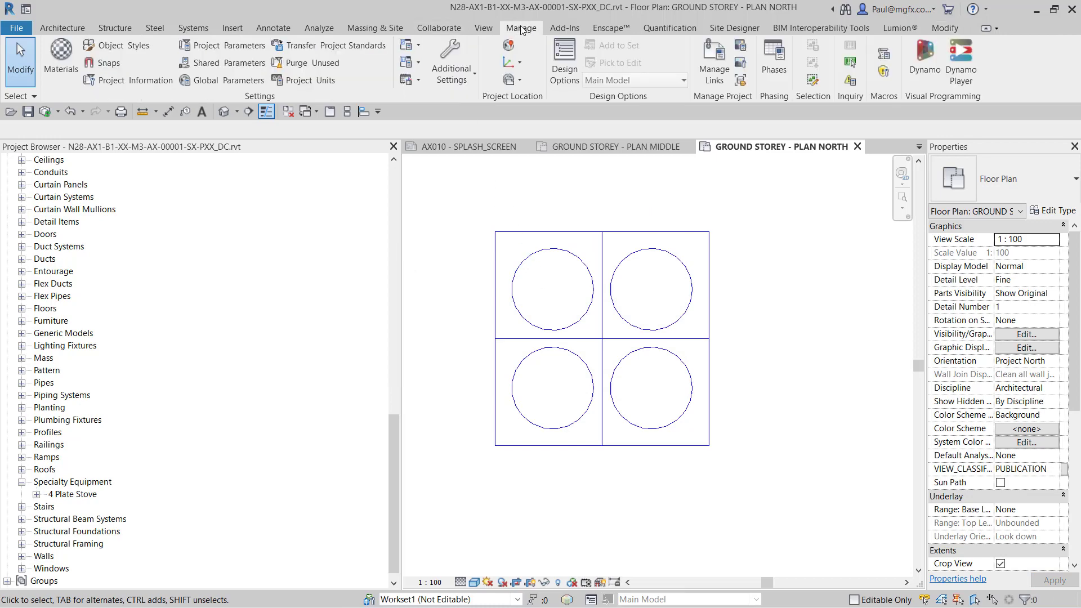
pyautogui.click(123, 45)
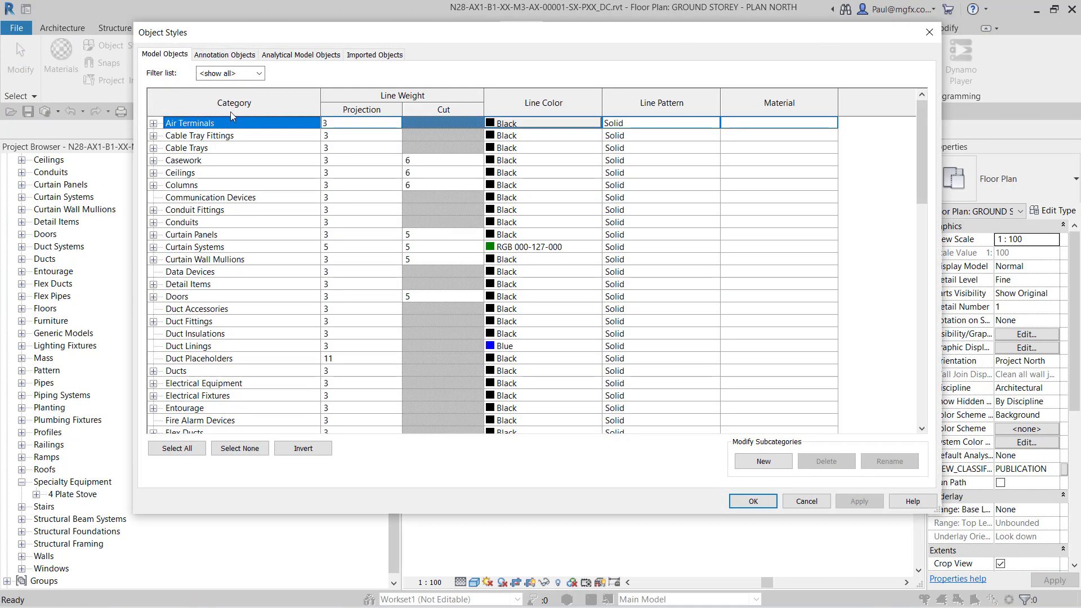
pyautogui.scroll(-2, 331, 277)
pyautogui.scroll(-4, 331, 277)
pyautogui.scroll(-3, 331, 276)
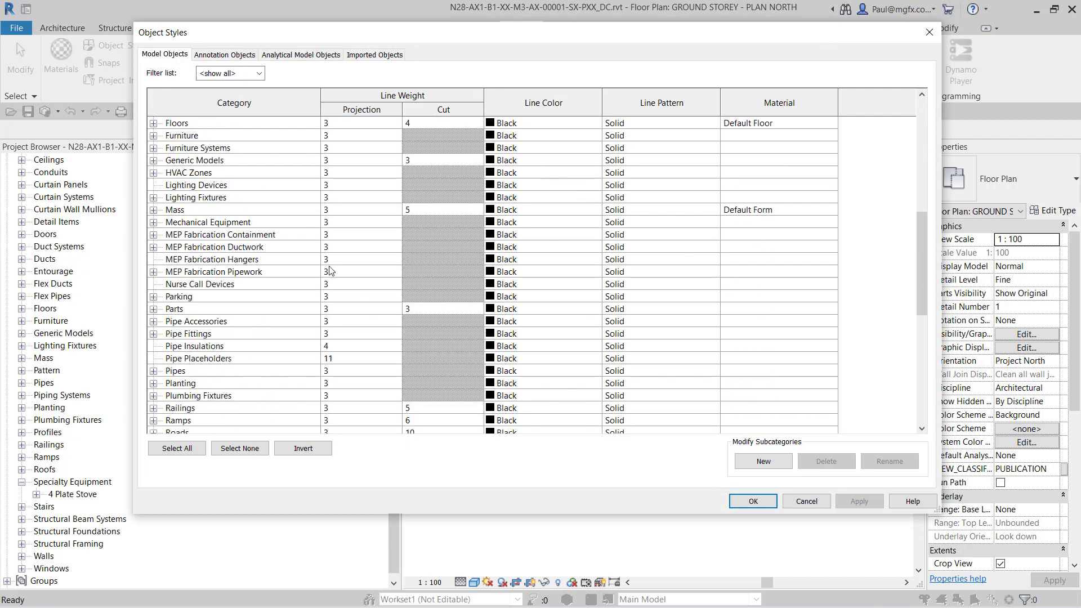
pyautogui.scroll(-3, 332, 276)
pyautogui.scroll(-3, 331, 276)
pyautogui.scroll(-2, 331, 275)
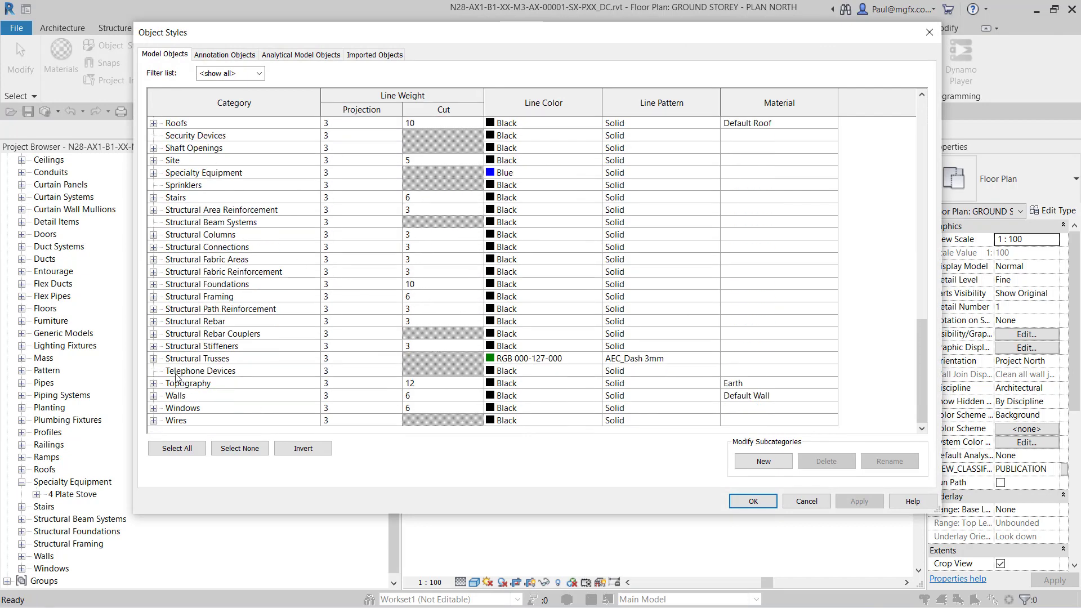
pyautogui.click(154, 172)
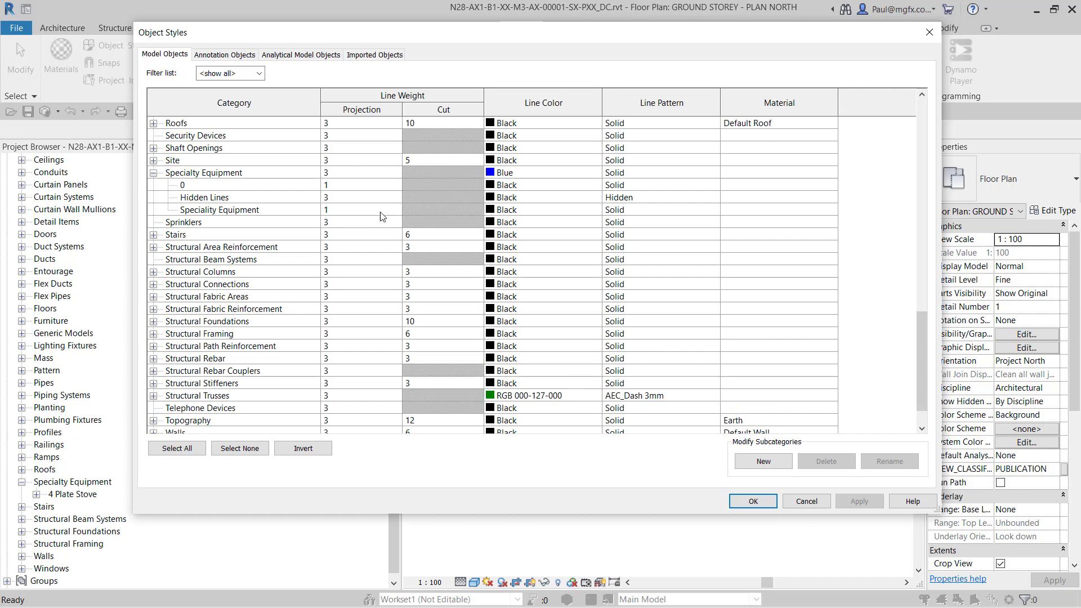
pyautogui.click(207, 185)
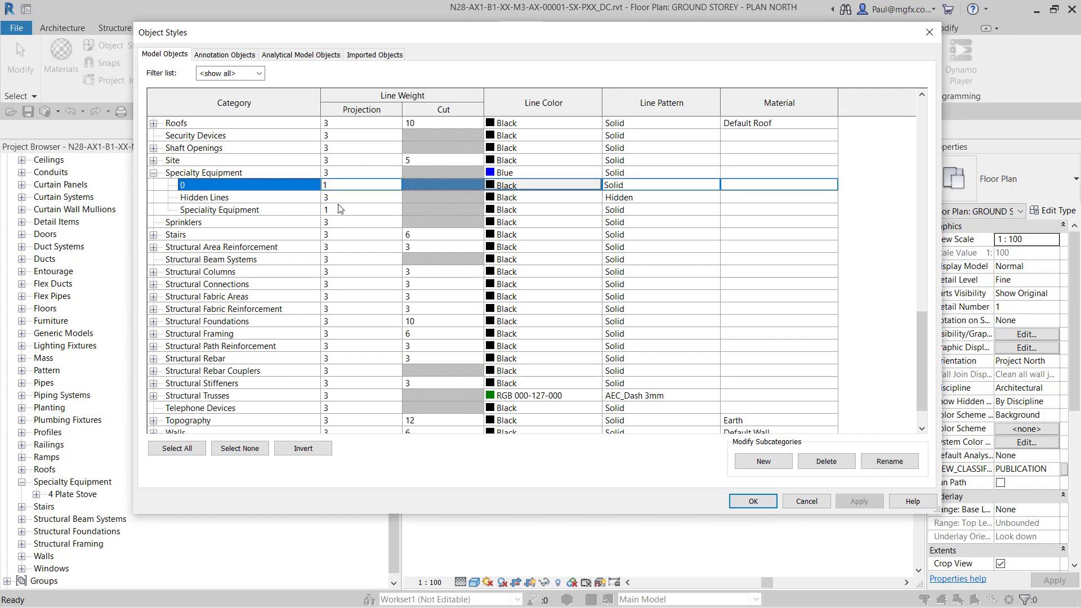
pyautogui.click(826, 462)
pyautogui.click(575, 325)
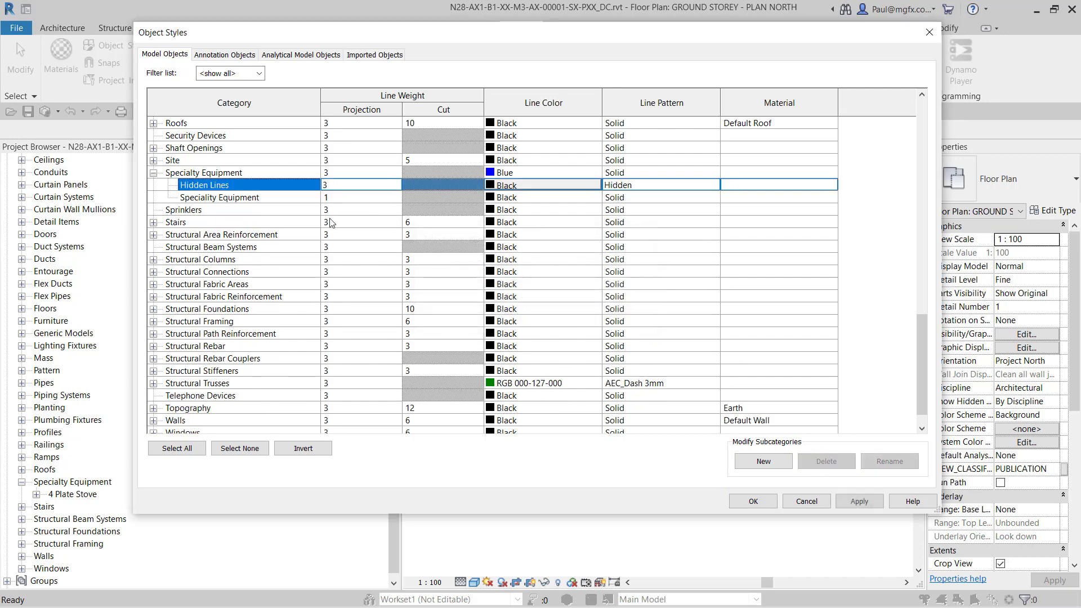
# Delete the Speciality Equipment subcategory as well and accept the changes.
pyautogui.click(222, 198)
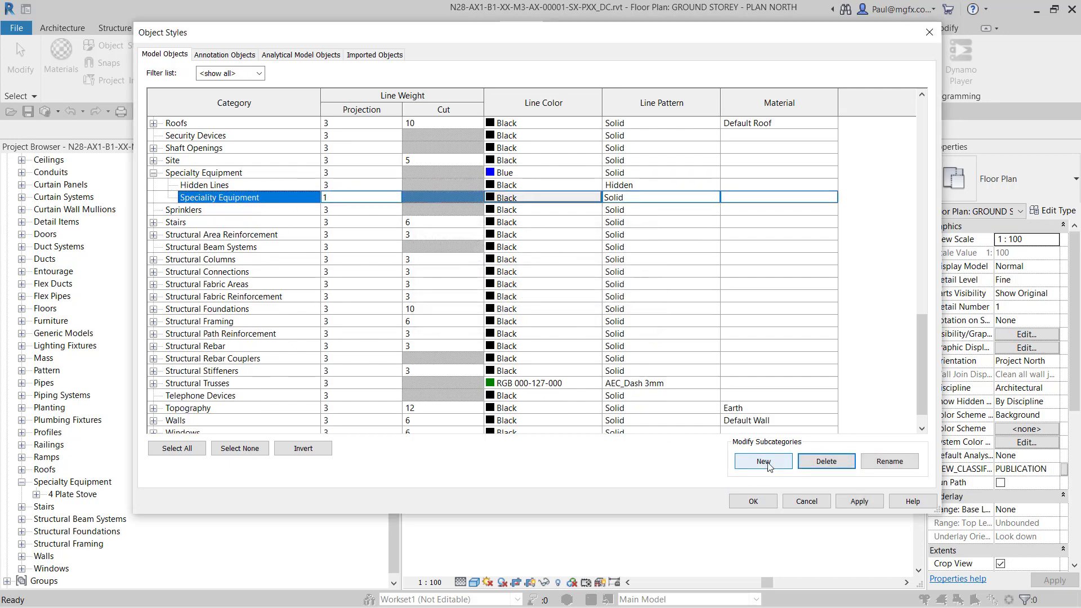
pyautogui.click(833, 463)
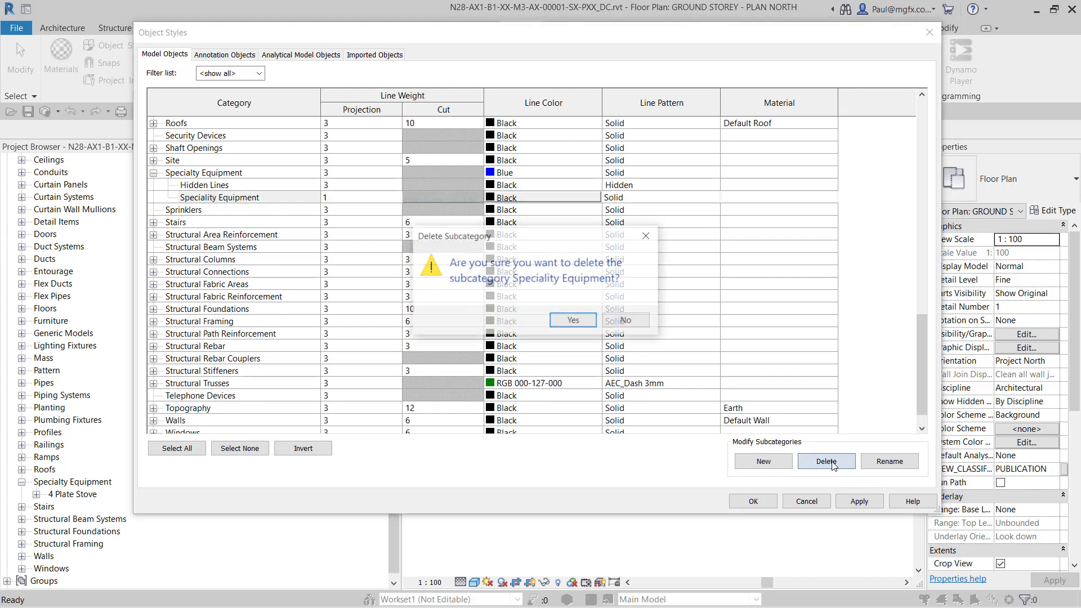
pyautogui.click(570, 324)
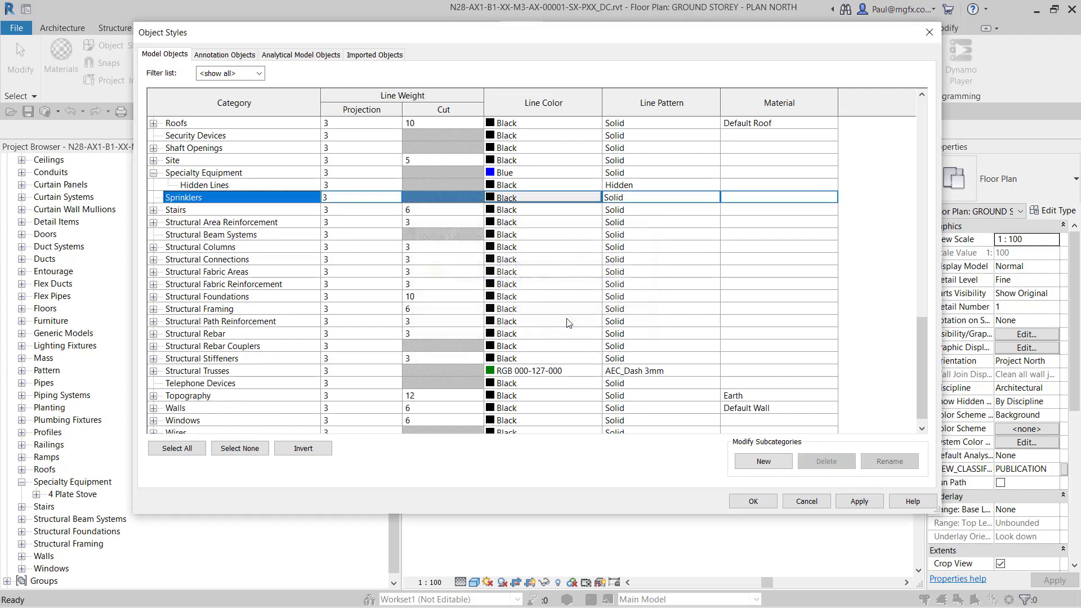
pyautogui.click(753, 502)
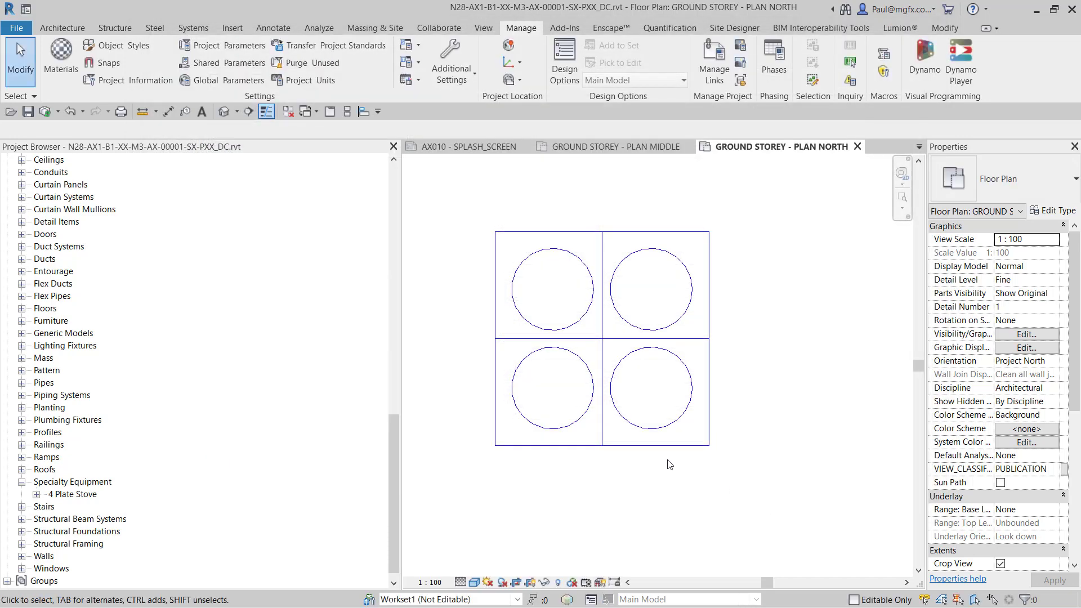
pyautogui.scroll(-3, 667, 464)
pyautogui.scroll(1, 664, 456)
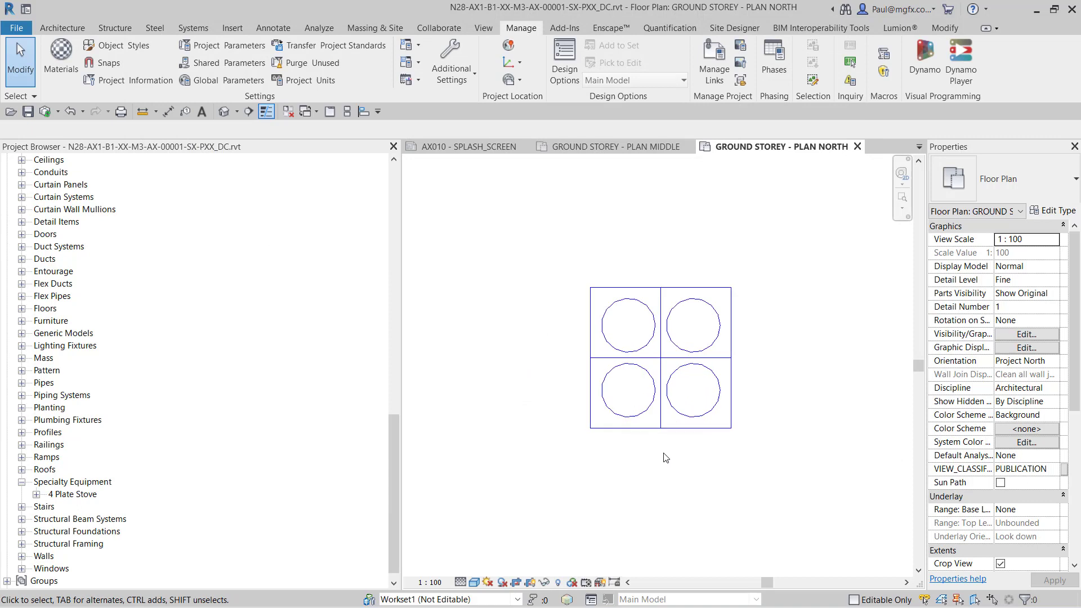
pyautogui.moveTo(667, 460)
pyautogui.mouseDown(button='middle')
pyautogui.moveTo(637, 477)
pyautogui.moveTo(647, 483)
pyautogui.mouseUp(button='middle')
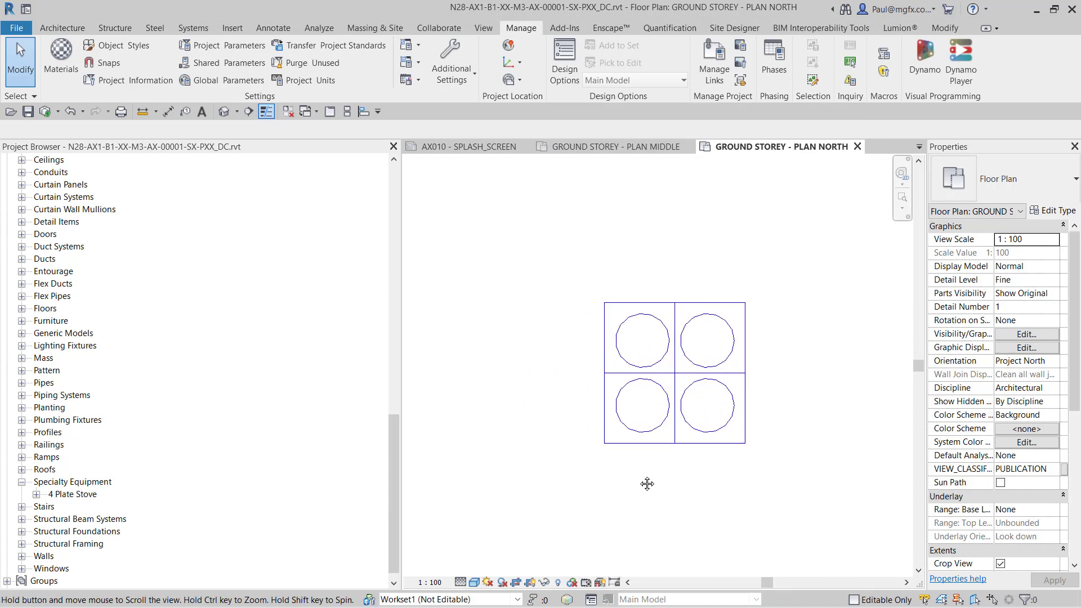